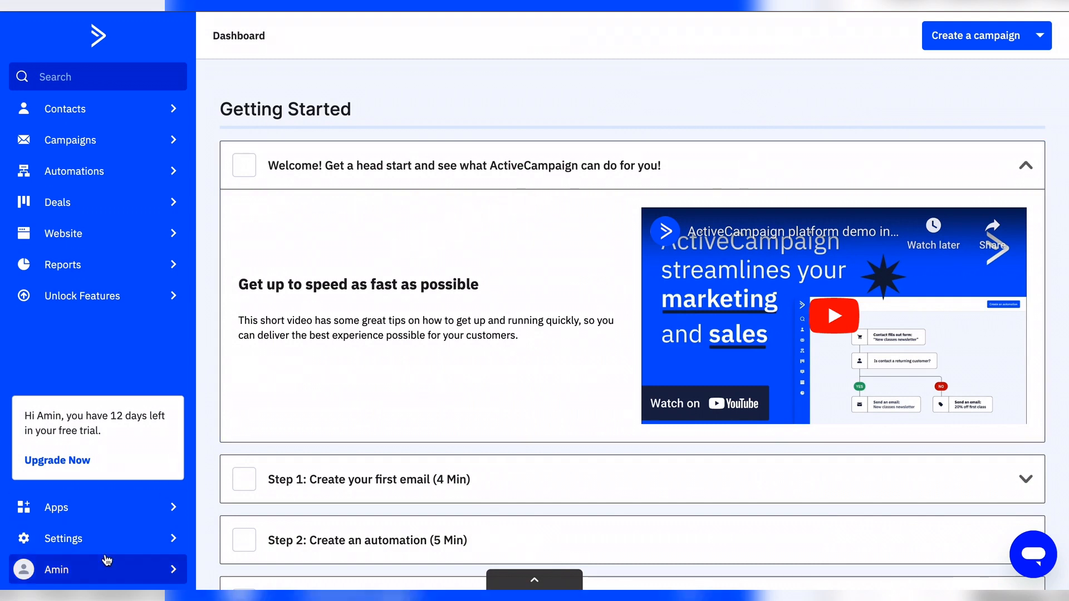
Step: In Advanced settings, choose 'I will manage my own email authentication' to show the acdkim1/acdkim2 DKIM CNAMEs
left_click(64, 537)
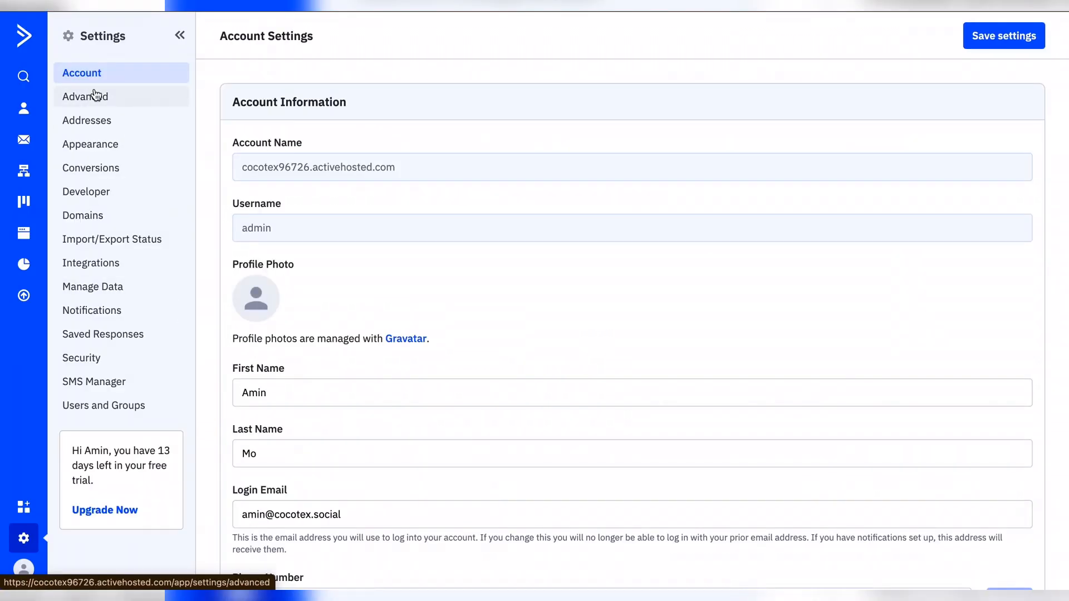
left_click(94, 98)
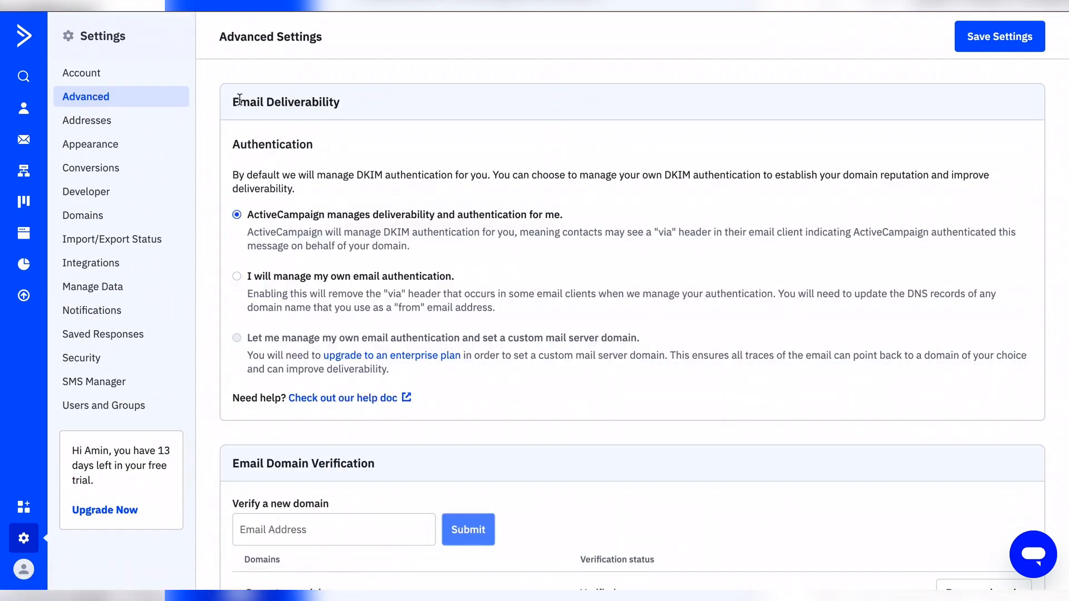
left_click_drag(233, 99, 327, 98)
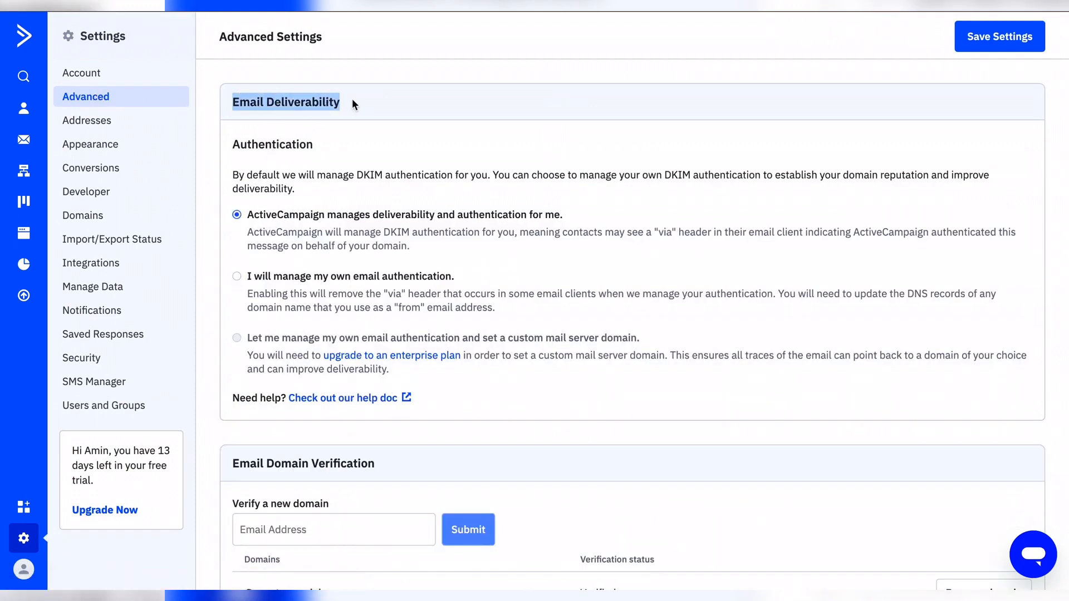
left_click(352, 98)
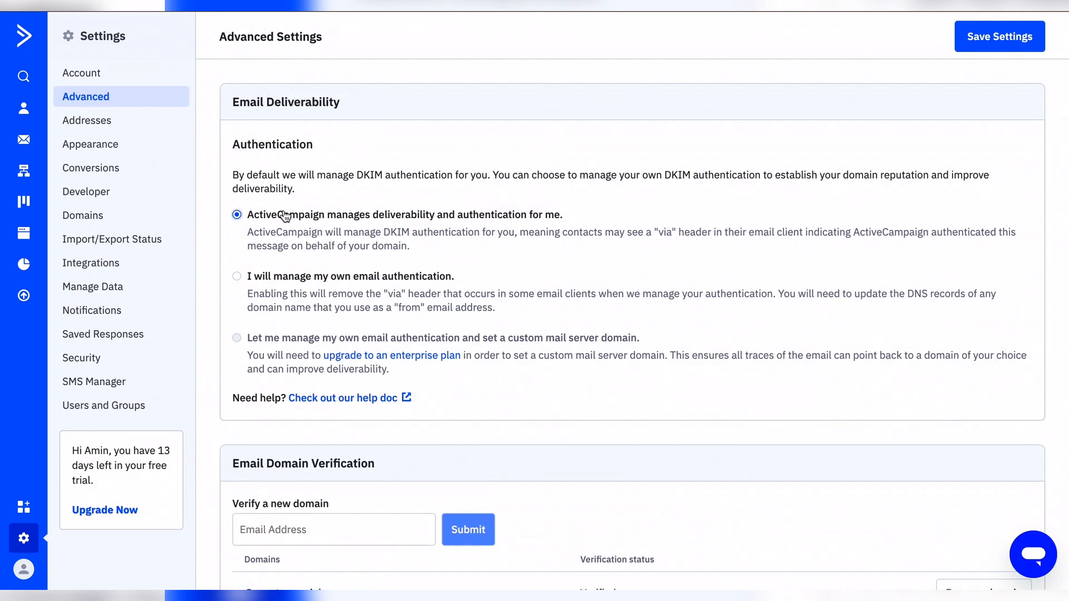
left_click(295, 282)
scroll(294, 278, "down", 4)
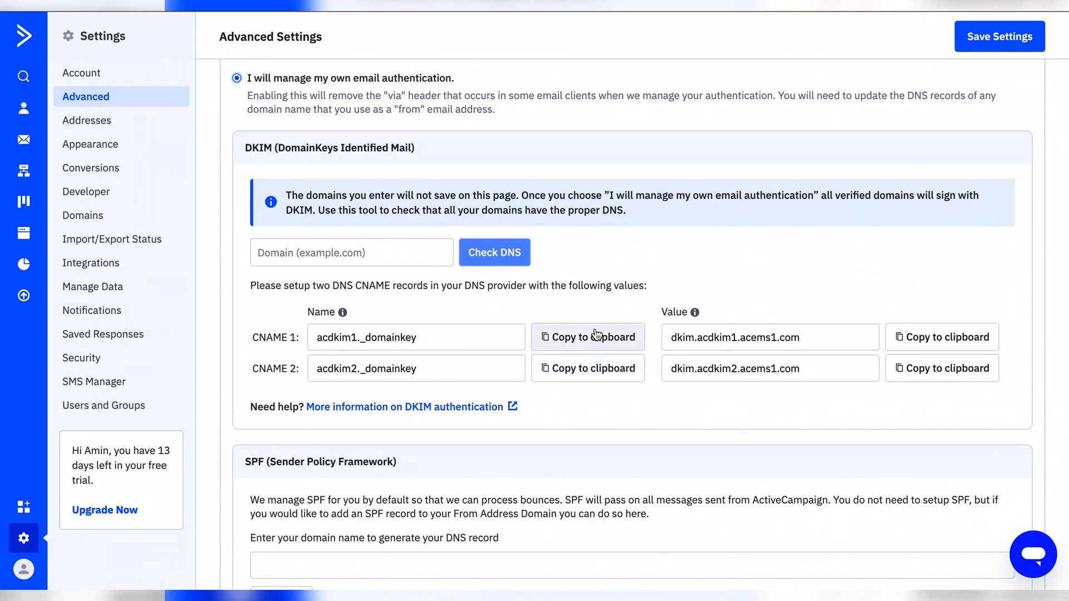
Step: Copy the first DKIM record name acdkim1._domainkey from ActiveCampaign
left_click(613, 344)
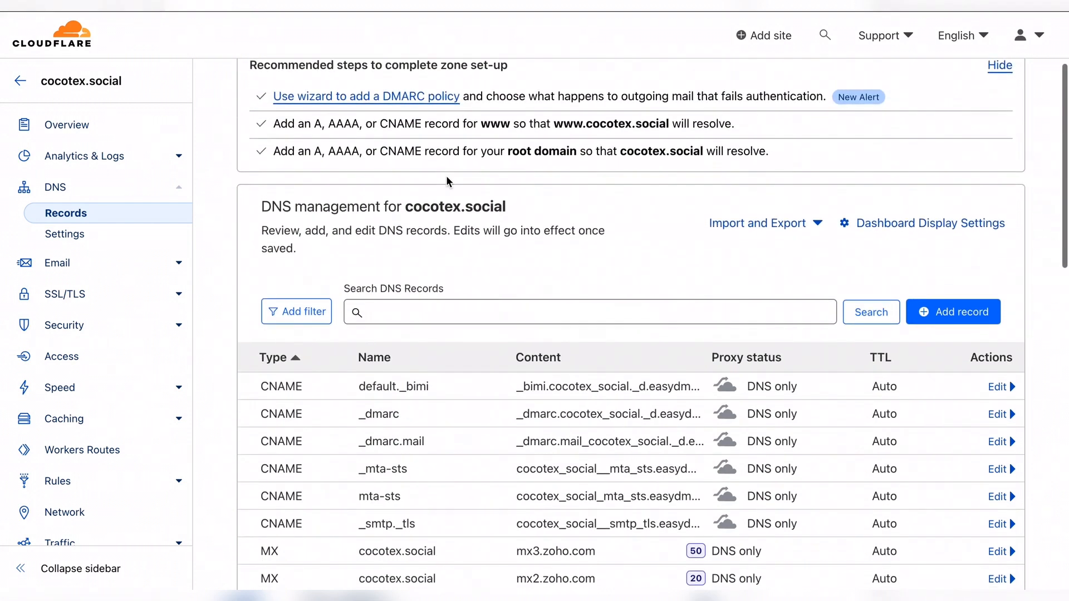
Step: Start a new Cloudflare CNAME record named acdkim1._domainkey
left_click(986, 313)
scroll(432, 320, "down", 1)
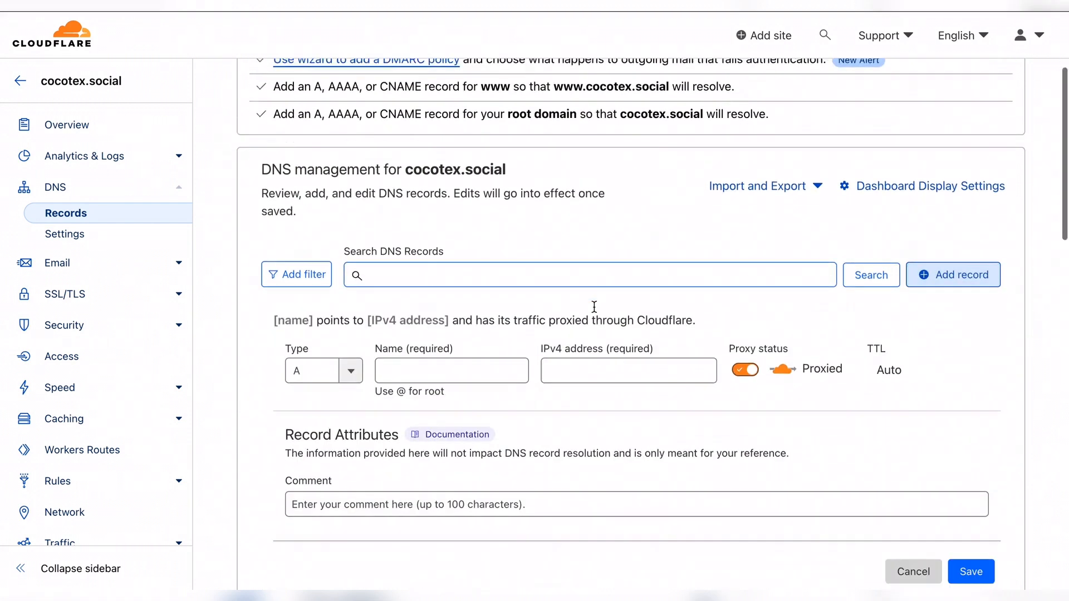
left_click(329, 354)
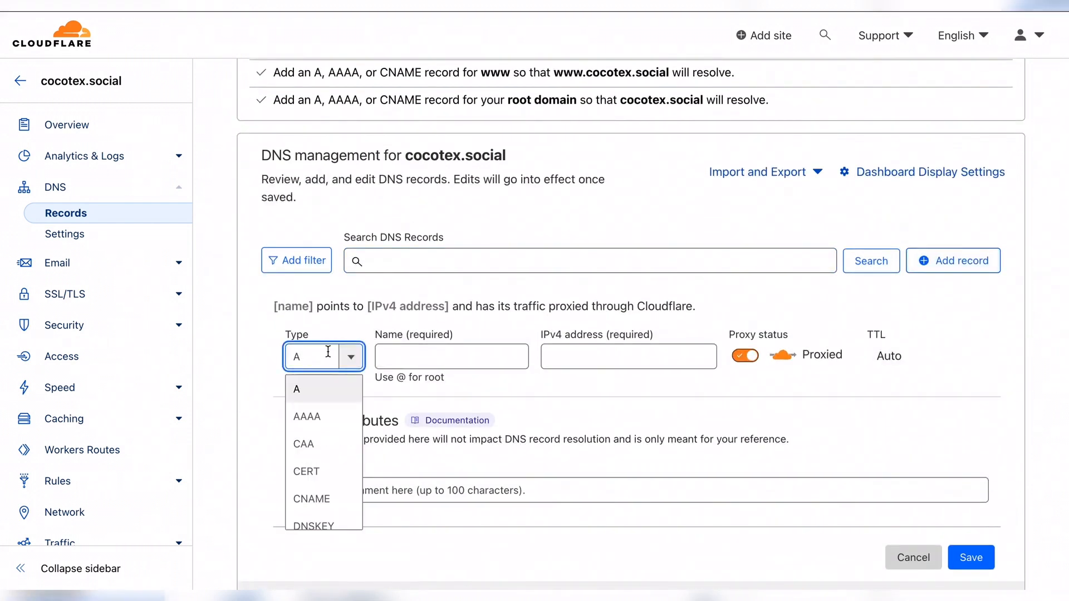
type("cnam")
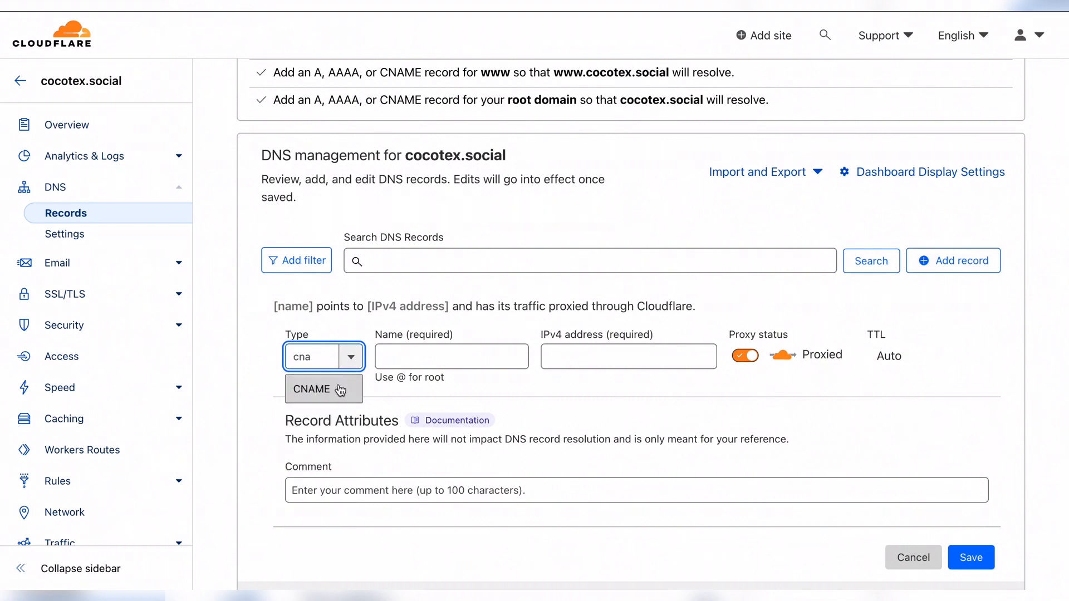
left_click(341, 387)
left_click(407, 358)
key("ctrl+v")
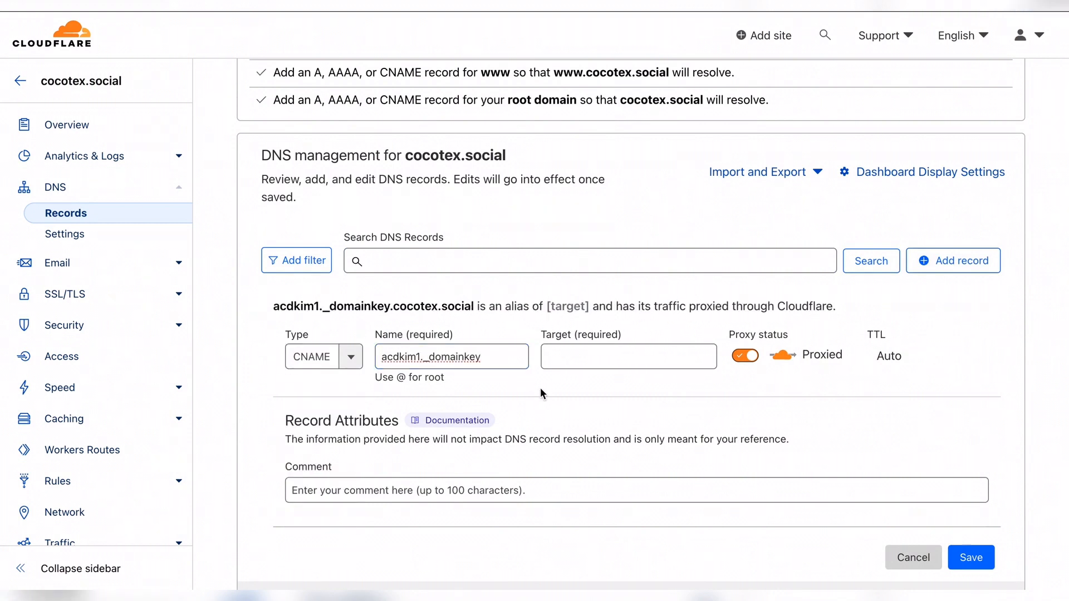
Step: Point it to dkim.acdkim1.acems1.com, set it to DNS only, and save it
key("ctrl+shift+Tab")
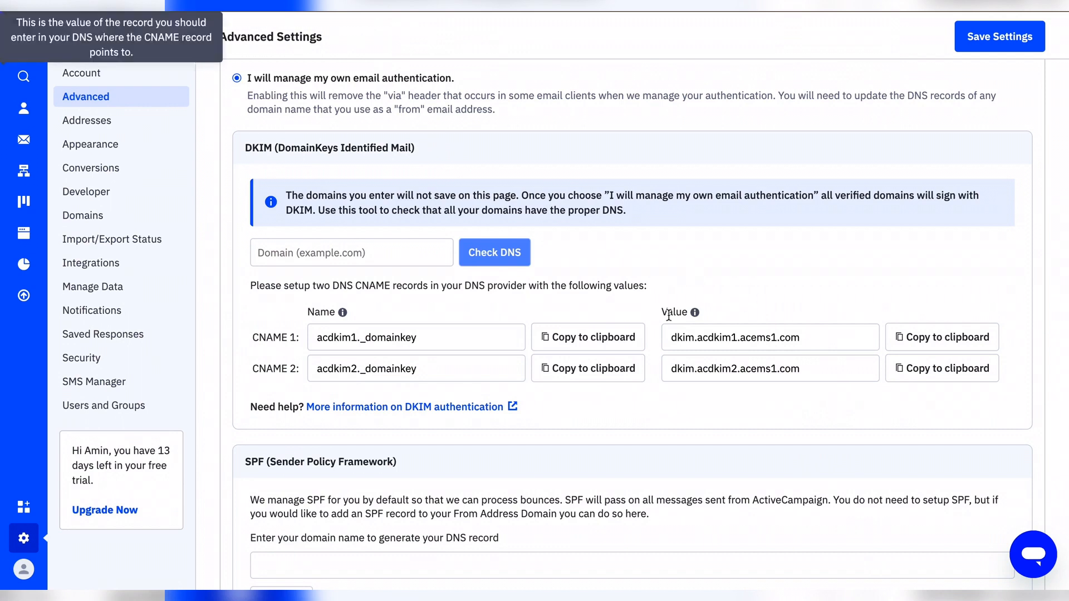
left_click_drag(666, 334, 803, 346)
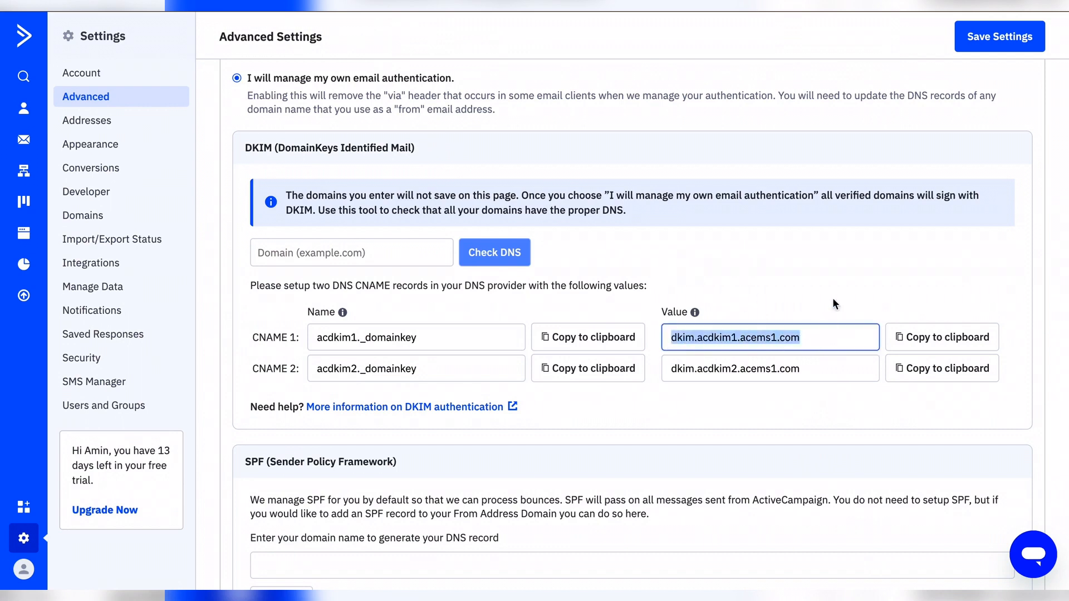
left_click(954, 373)
left_click(955, 373)
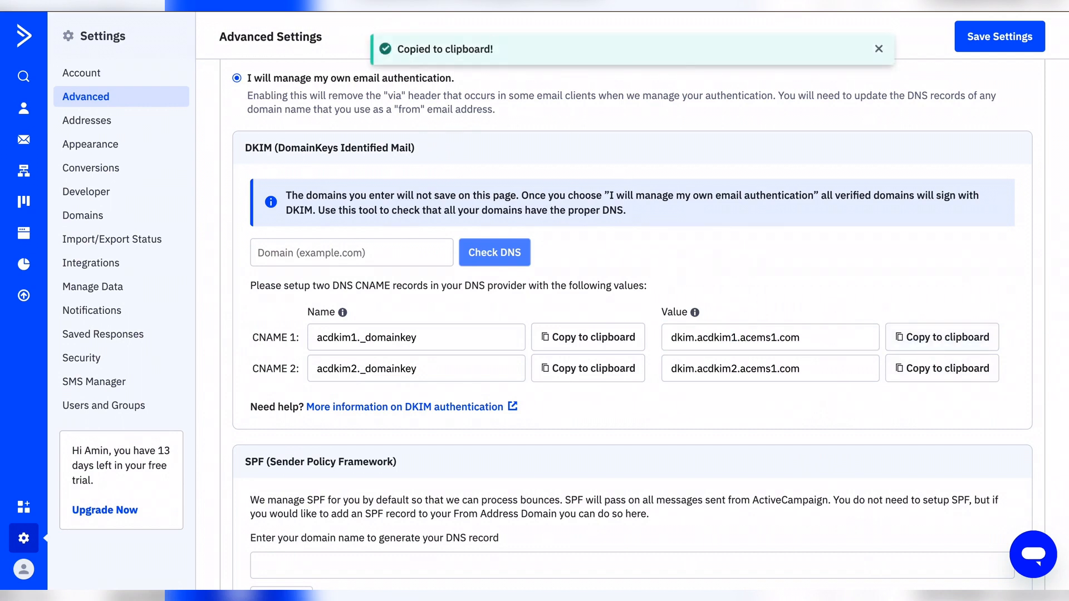
key("ctrl+Tab")
left_click(584, 356)
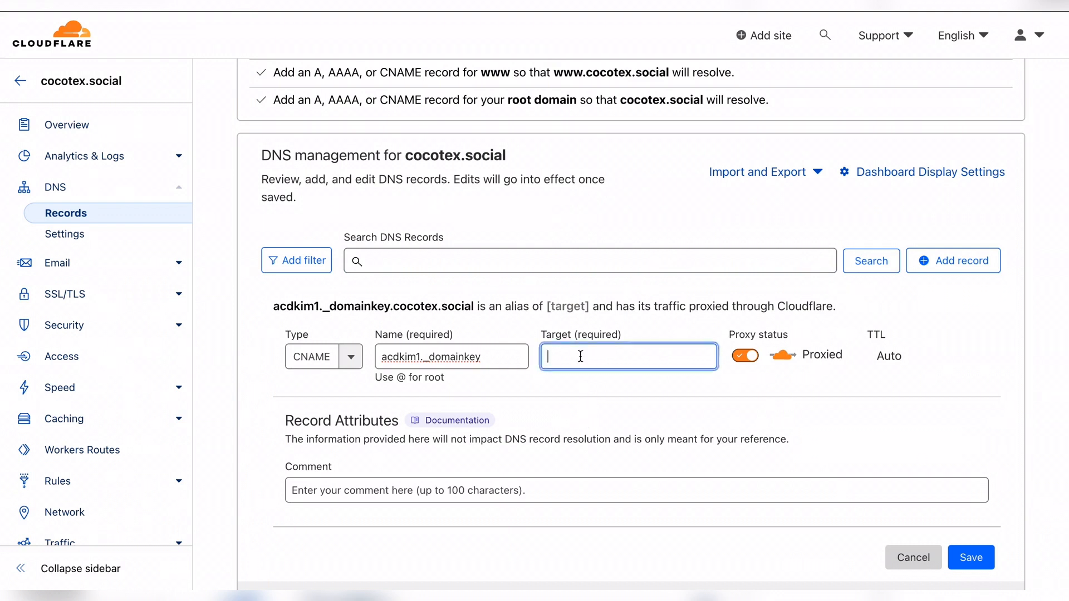
key("ctrl+v")
left_click(640, 383)
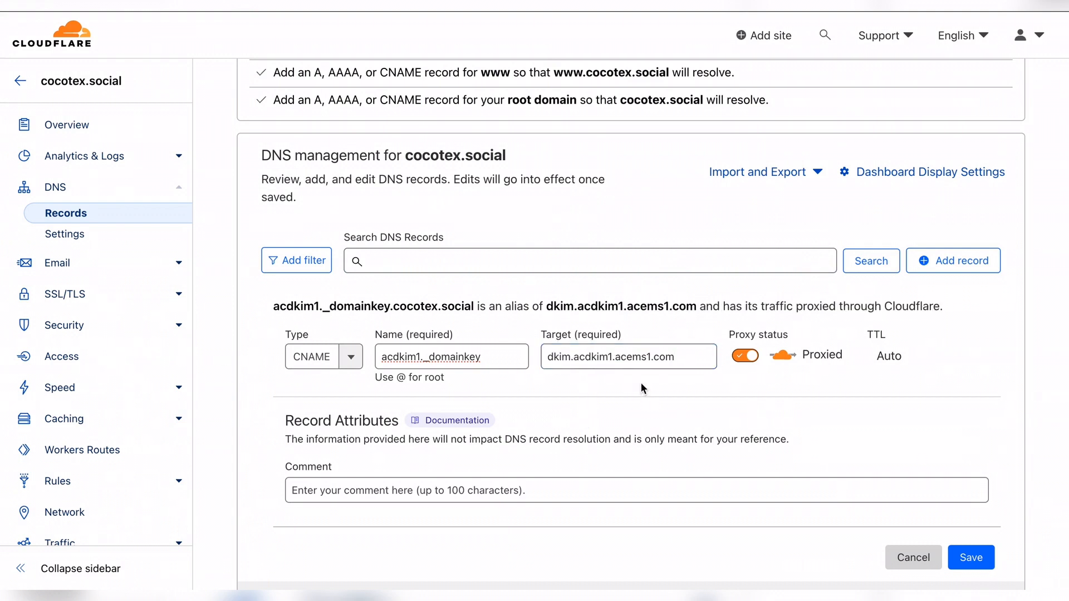
left_click(746, 357)
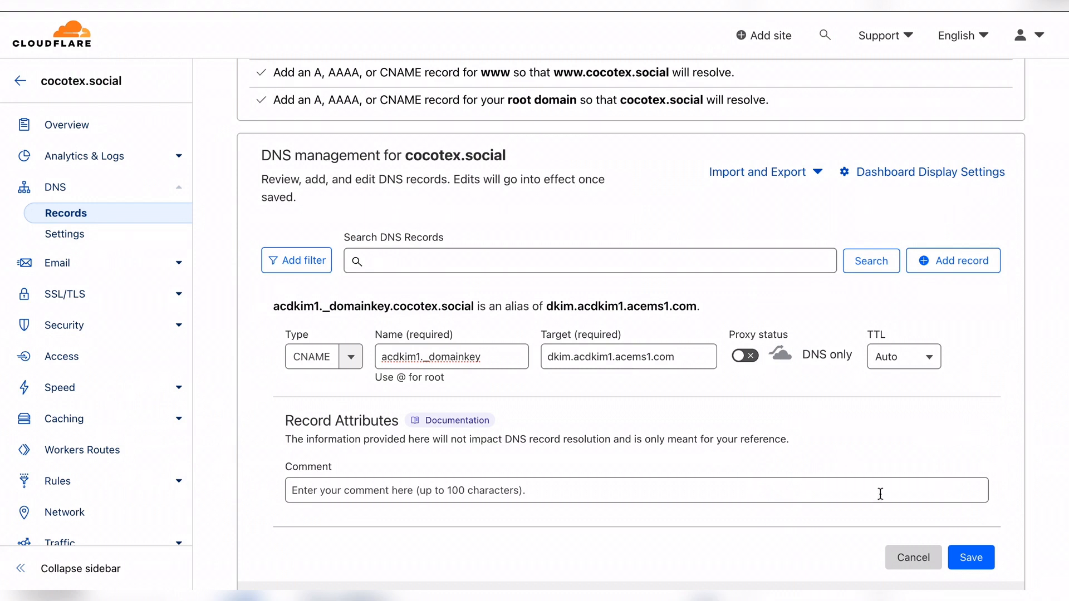
left_click(969, 557)
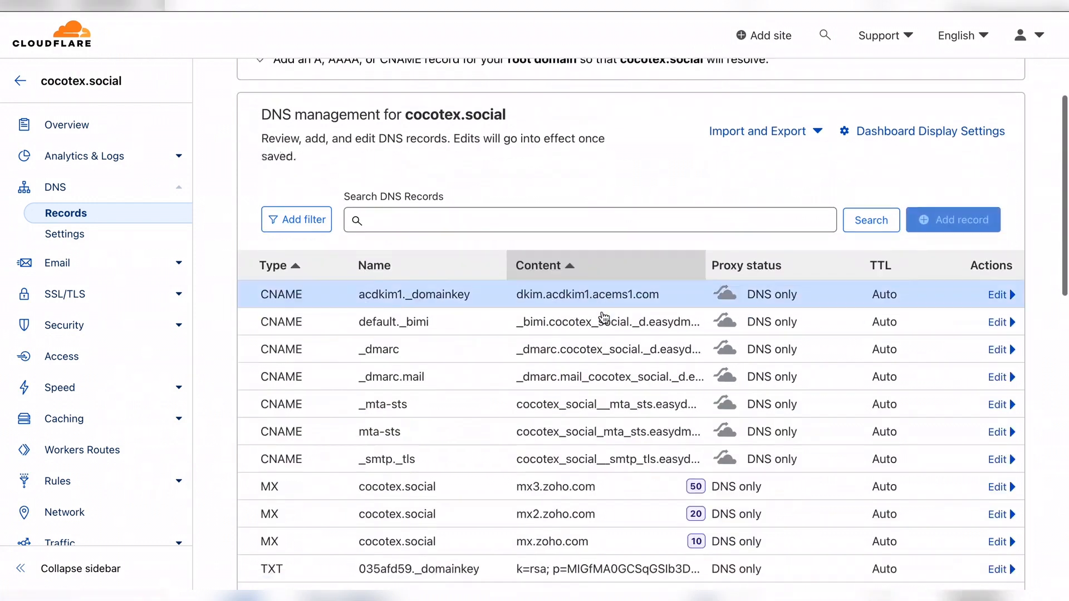
Step: Start another Cloudflare CNAME record named acdkim2._domainkey
left_click(969, 207)
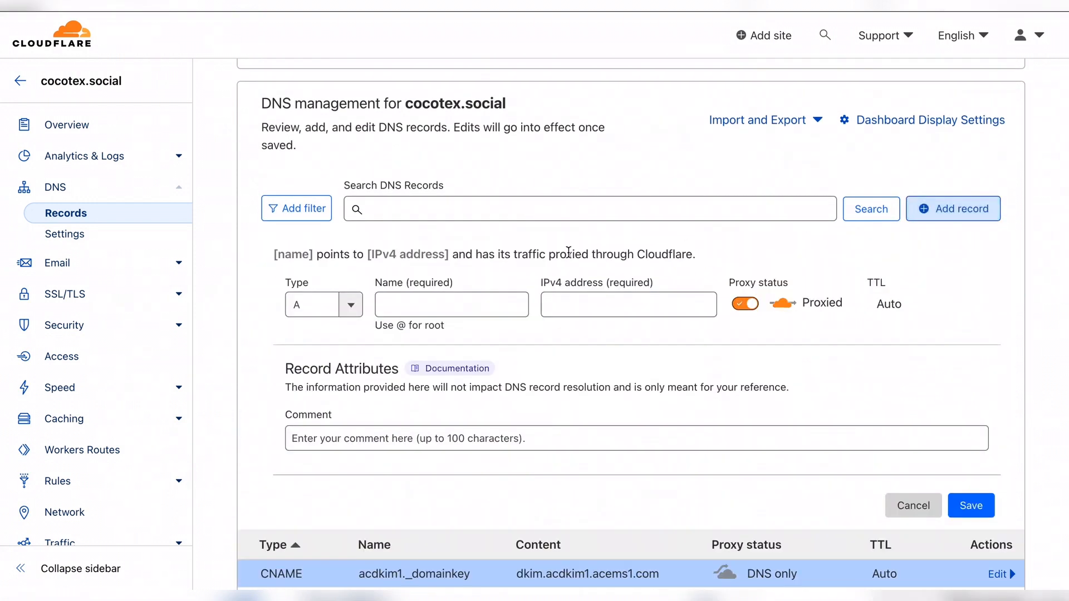
left_click(110, 3)
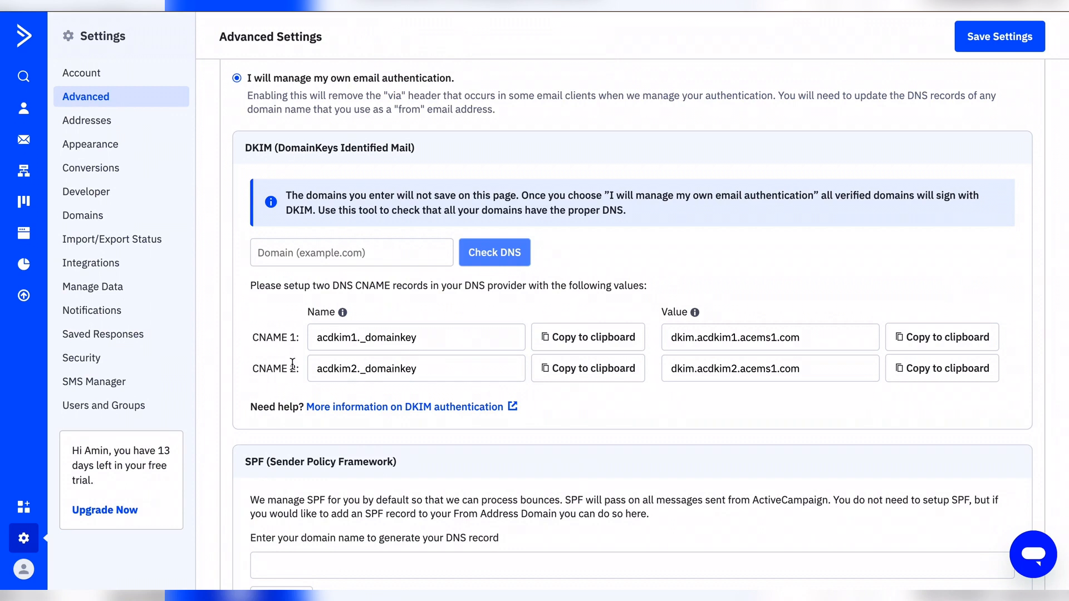
left_click(607, 373)
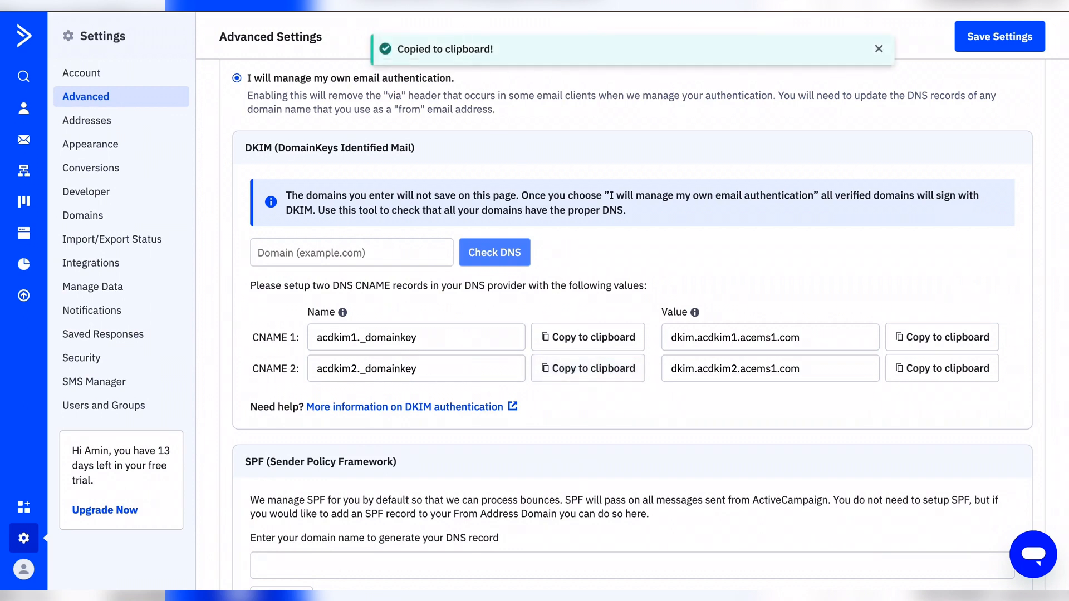
key("ctrl+Tab")
left_click(322, 306)
type("cja")
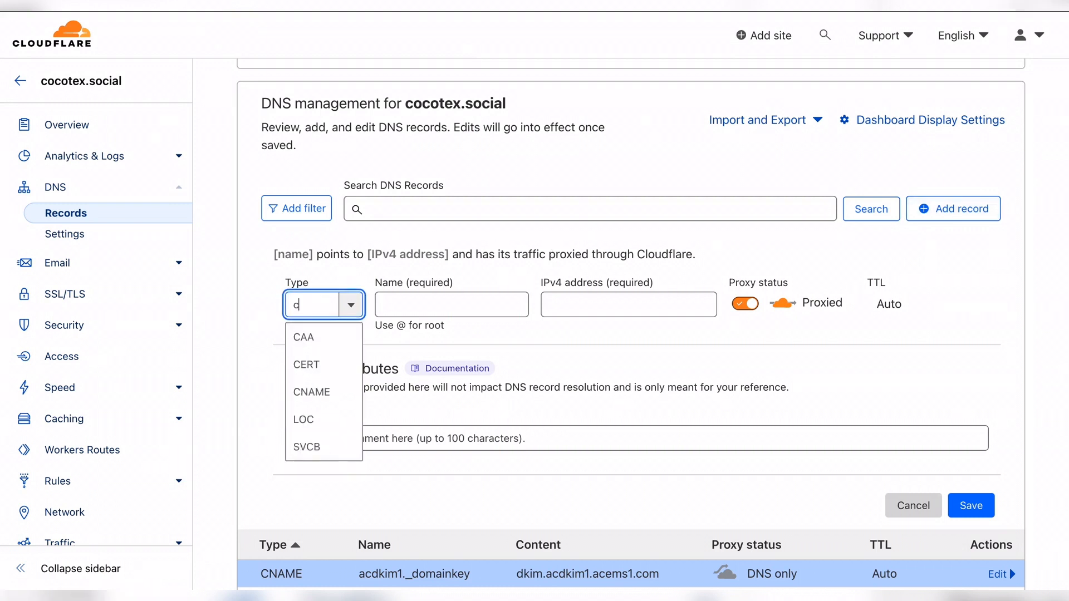
key("BackSpace")
key("BackSpace")
type("na")
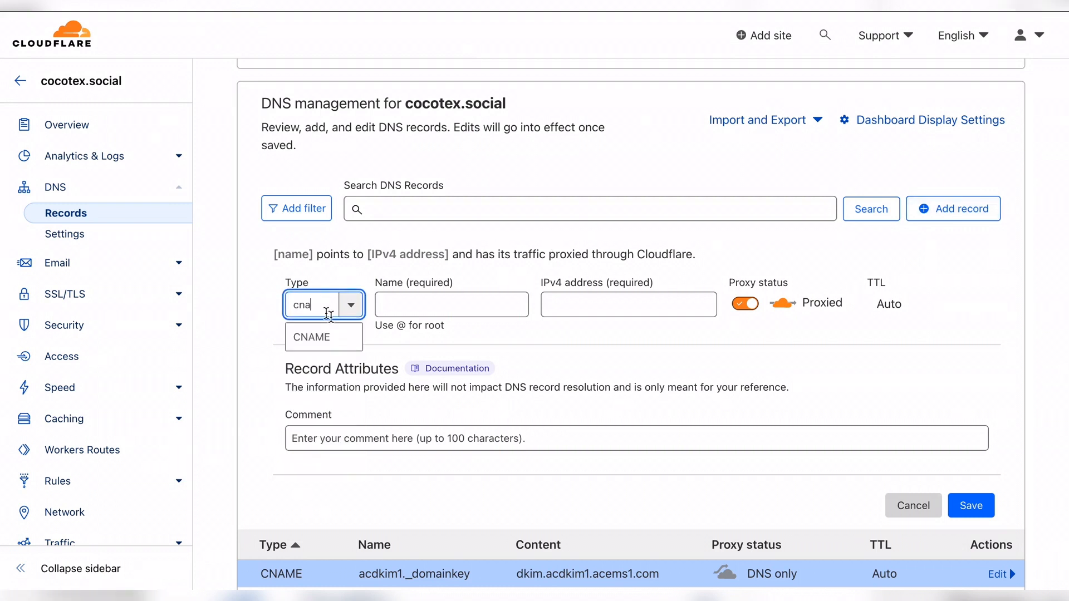
left_click(339, 337)
left_click(439, 309)
key("ctrl+v")
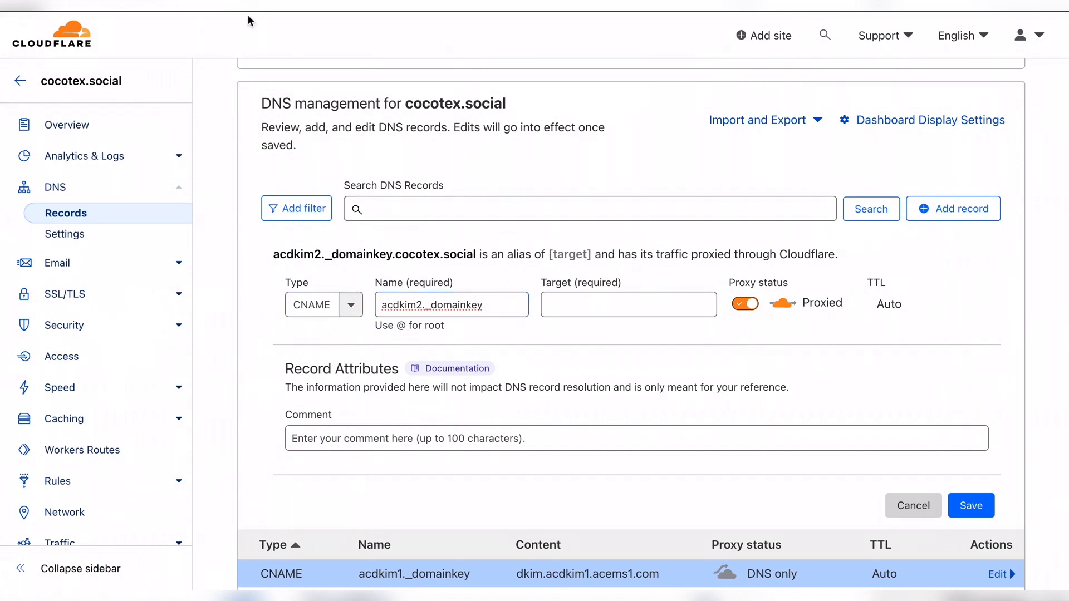
Step: Point it to dkim.acdkim2.acems1.com, set it to DNS only, and save it
key("ctrl+Tab")
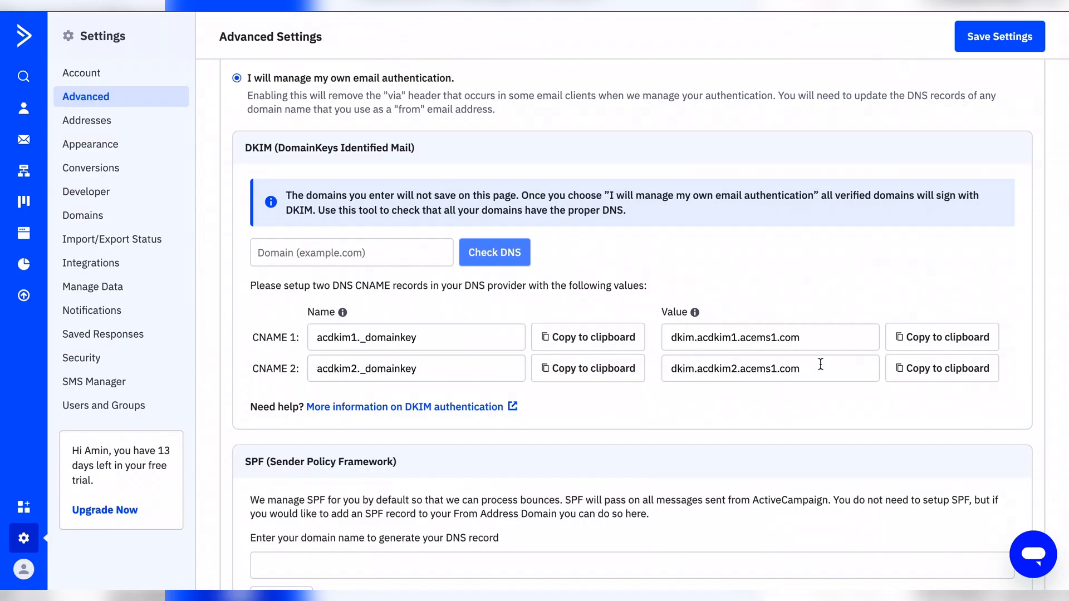
left_click(971, 367)
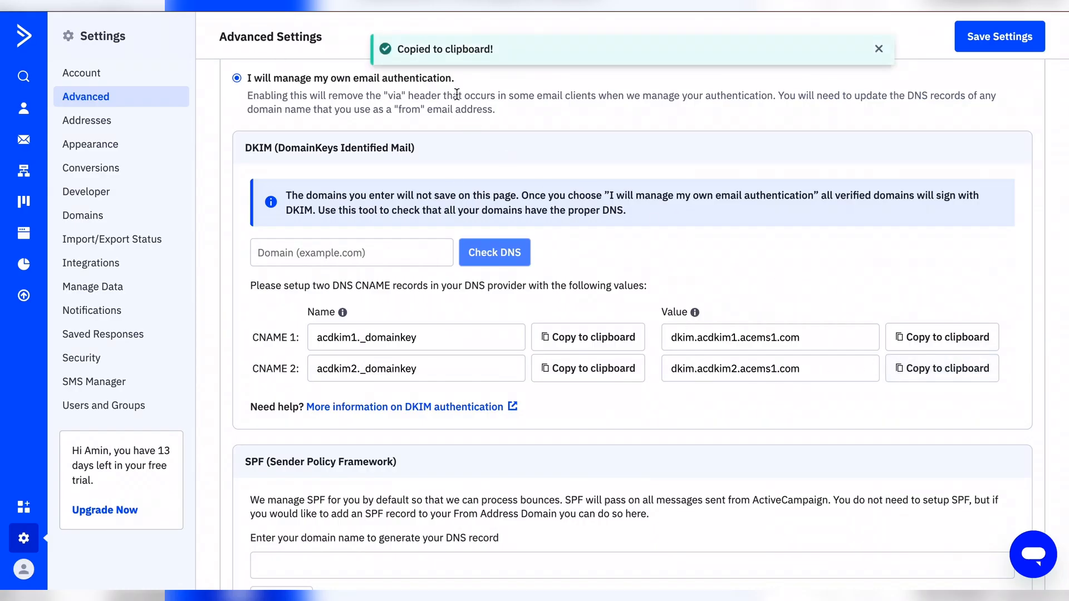
key("ctrl+Tab")
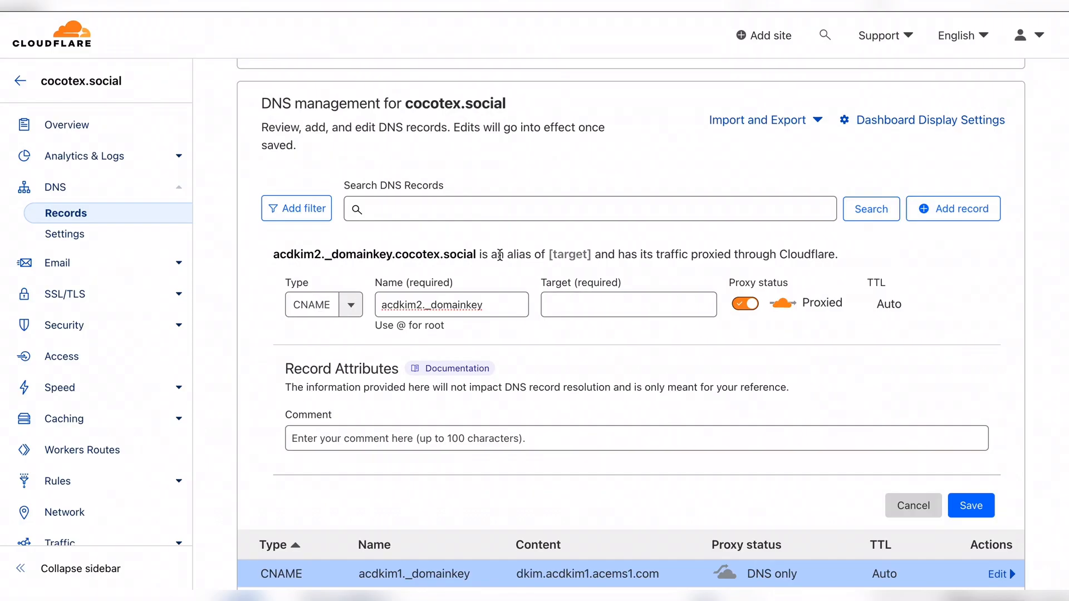
left_click(590, 295)
key("ctrl+v")
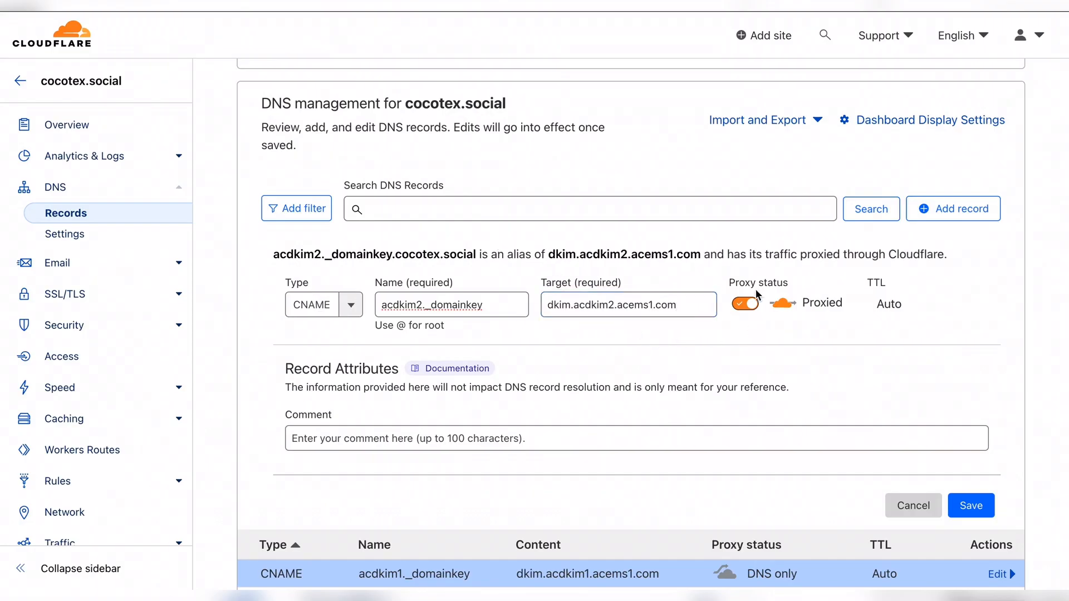
left_click(743, 305)
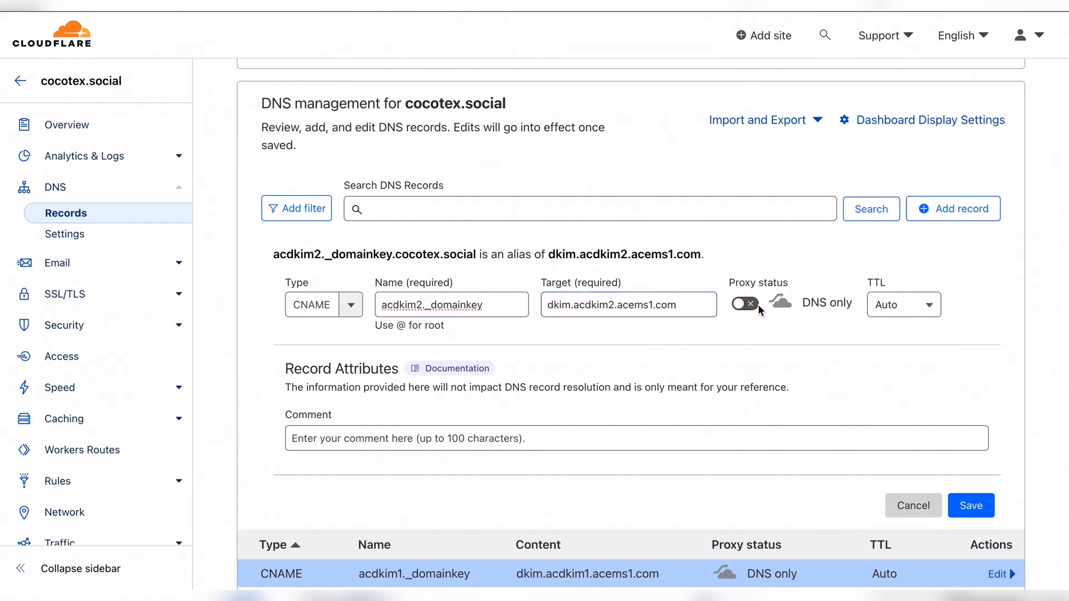
left_click(986, 516)
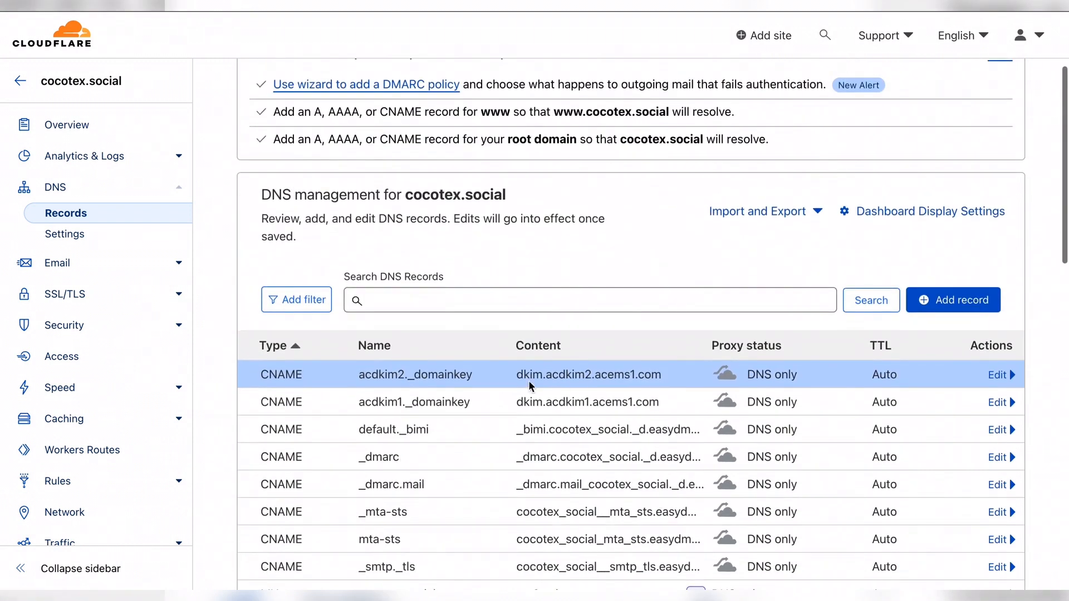
key("ctrl+Tab")
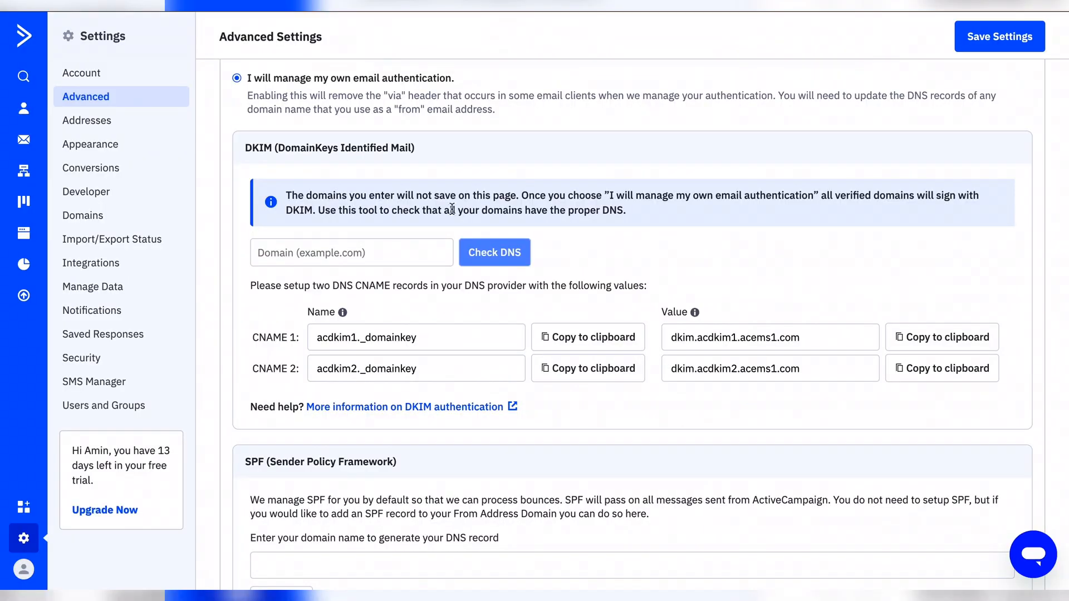
Step: Run the DNS check for cocotex.social and confirm 'Your DNS is set up correctly!'
left_click(413, 261)
type("cocotex.social")
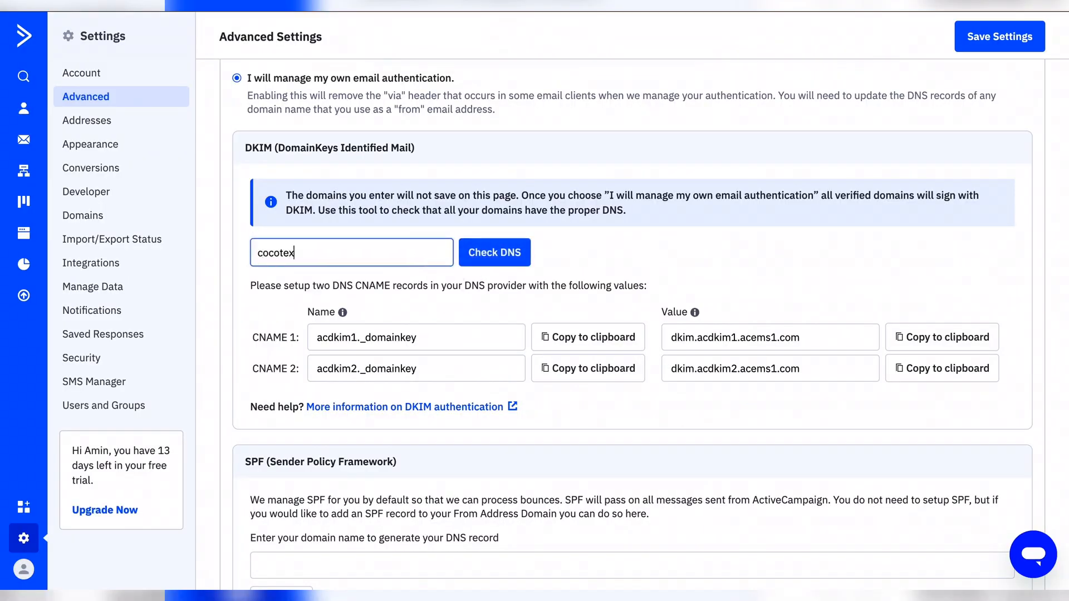
left_click(503, 254)
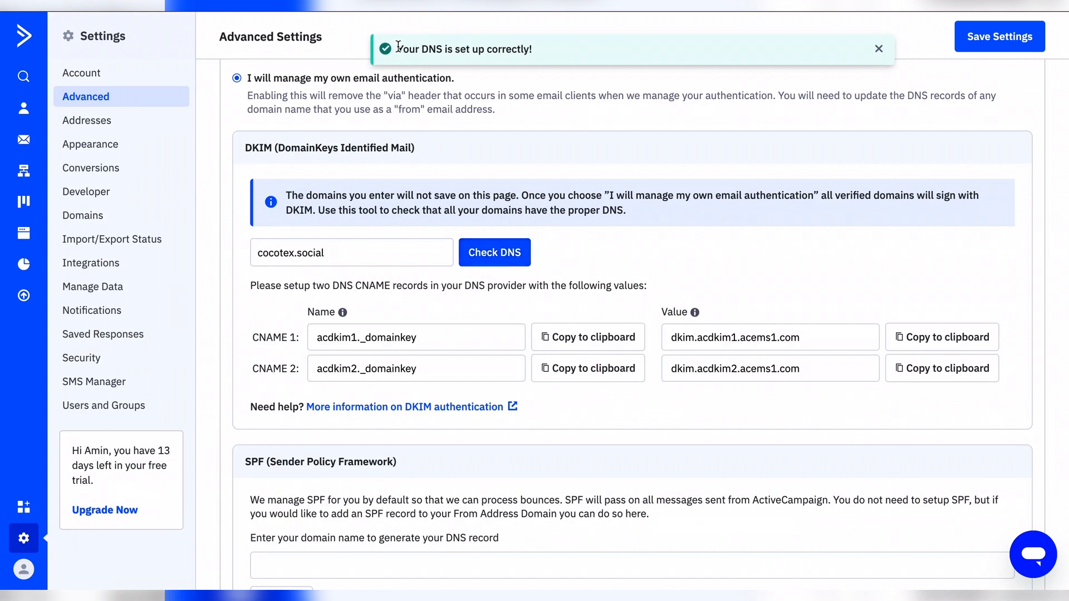
left_click_drag(398, 49, 556, 51)
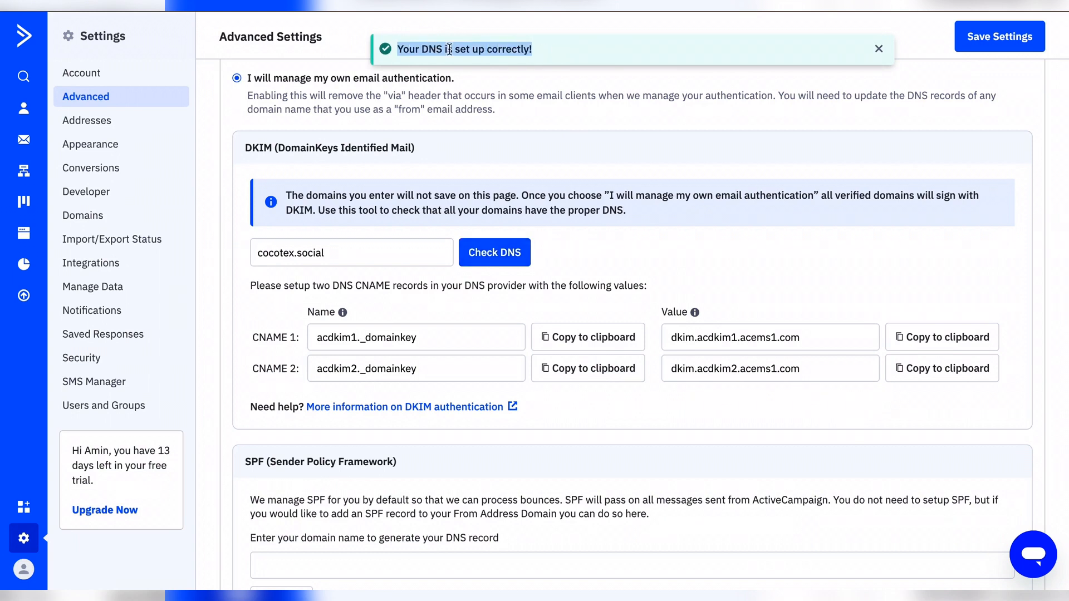
left_click(523, 45)
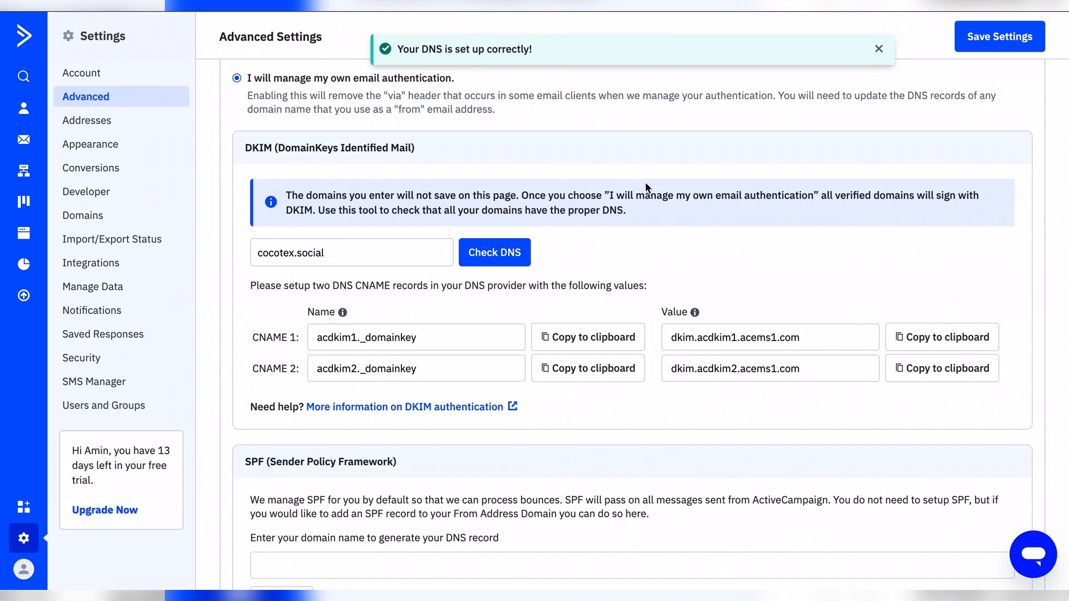
scroll(644, 181, "down", 3)
scroll(646, 182, "up", 1)
scroll(646, 182, "up", 1)
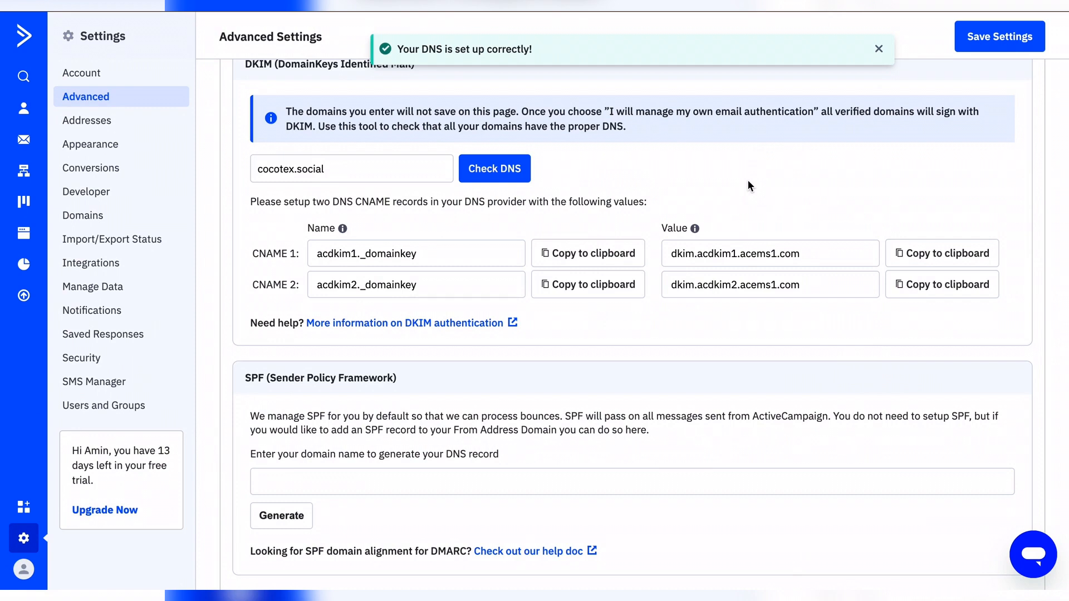
scroll(748, 183, "up", 1)
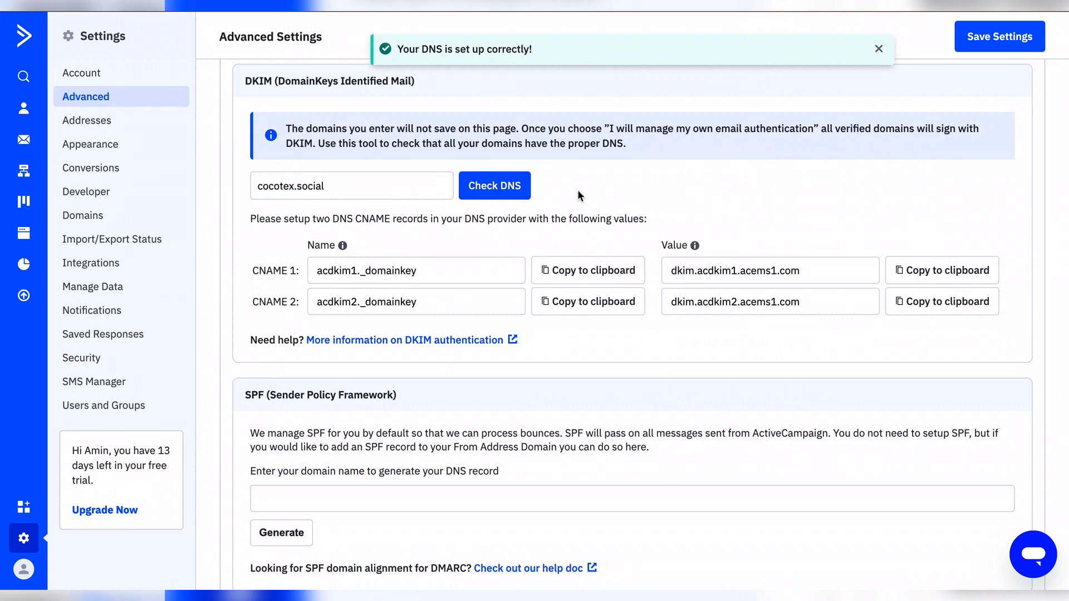
scroll(577, 189, "up", 5)
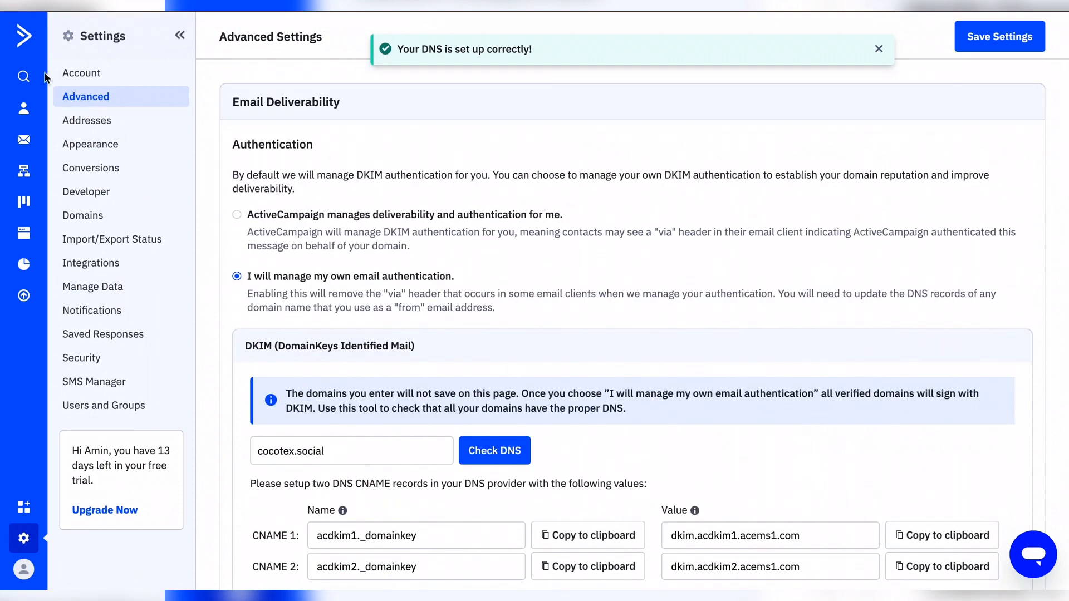
left_click(29, 144)
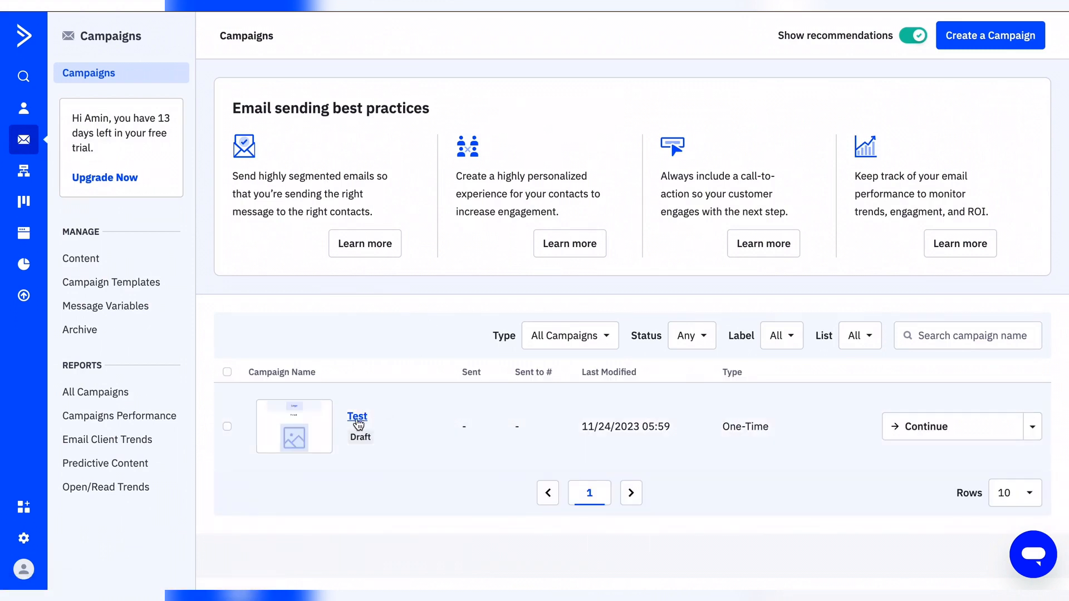
Step: Continue the Test draft campaign and scroll down to Send a Test Email
left_click(944, 424)
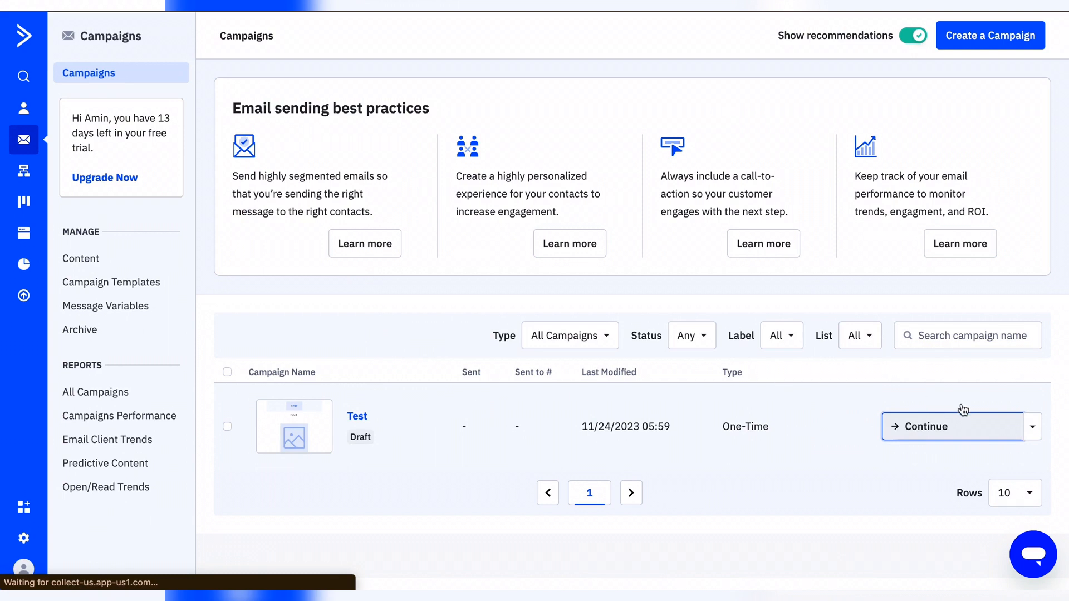
scroll(882, 364, "down", 10)
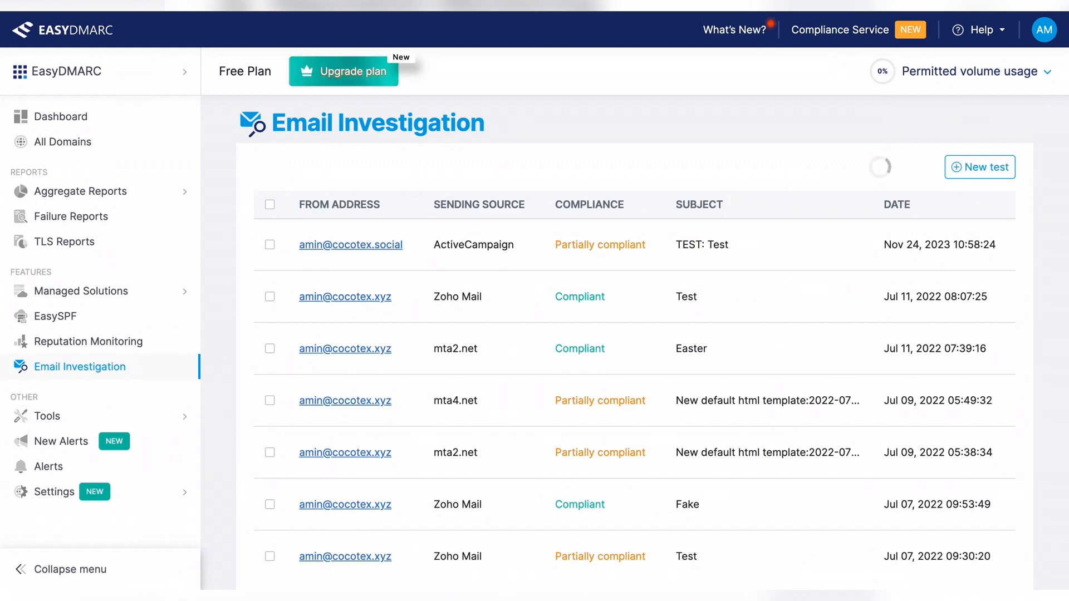
Step: Create a new EasyDMARC Email Investigation test and copy its receiving address
left_click(88, 124)
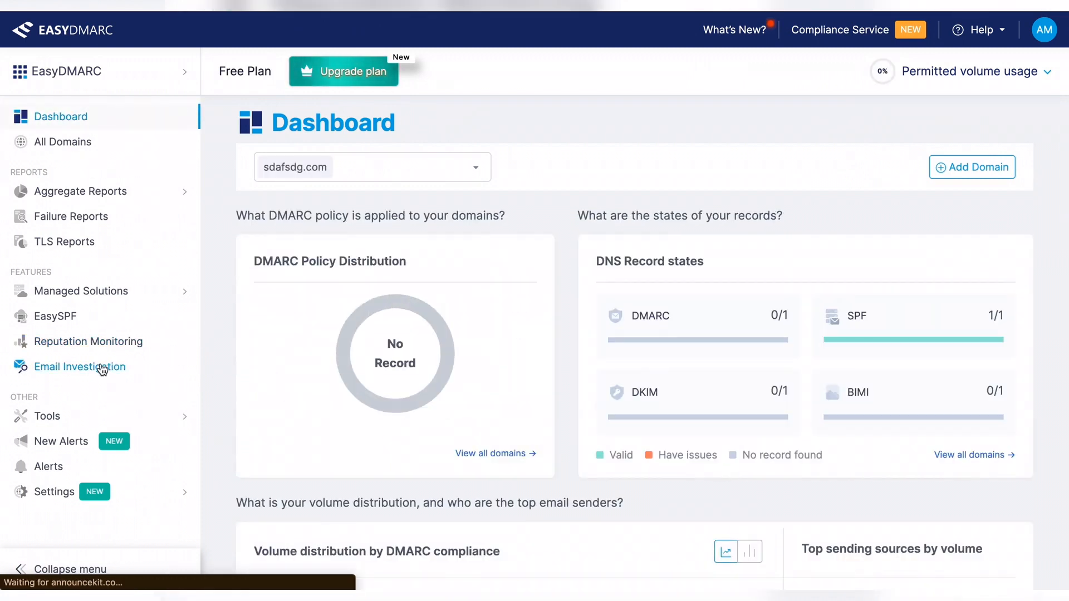
left_click(102, 368)
left_click(998, 168)
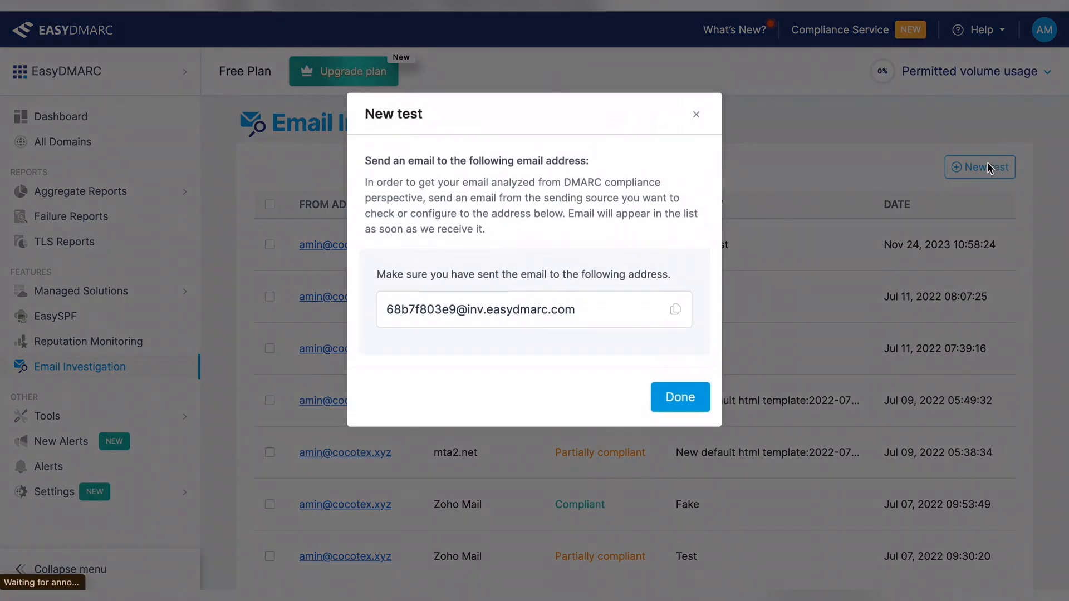
left_click(676, 310)
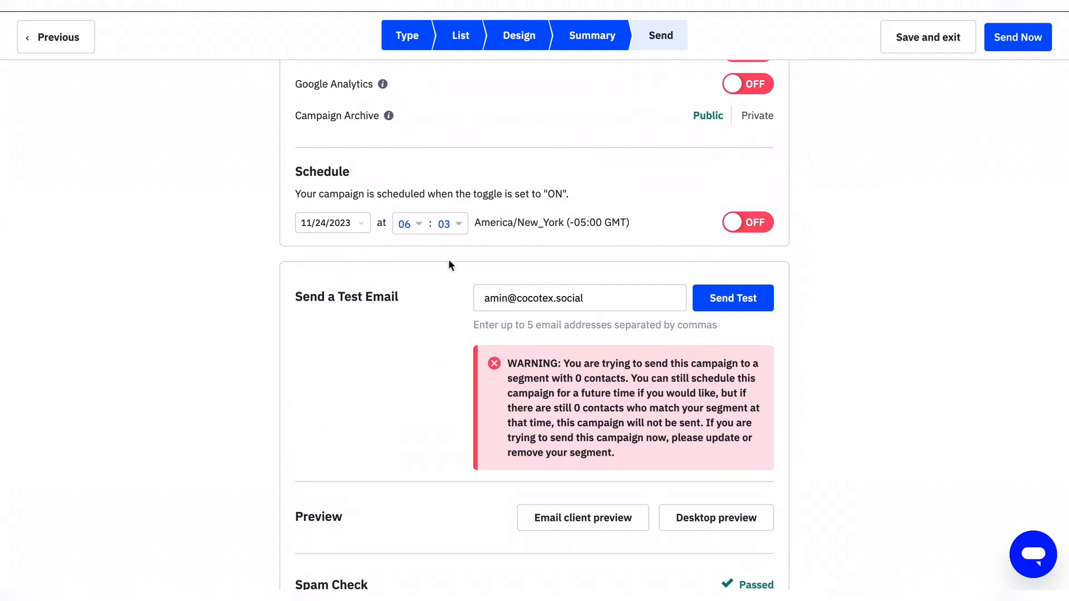
Step: Replace the test recipient with the EasyDMARC address and send the Test campaign's test email
left_click(600, 310)
key("ctrl+a")
key("ctrl+v")
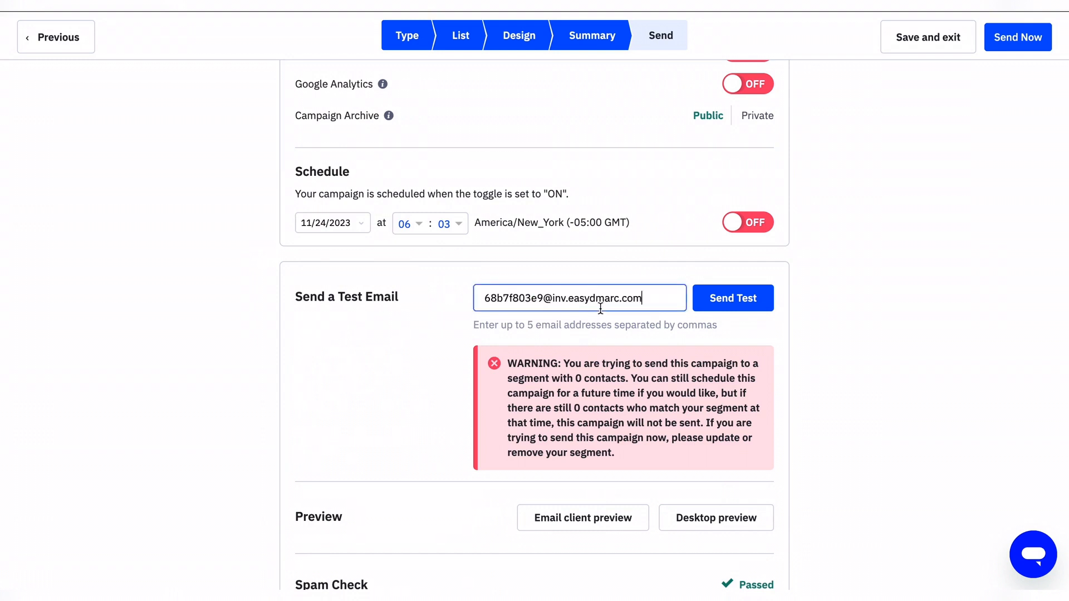
left_click(728, 308)
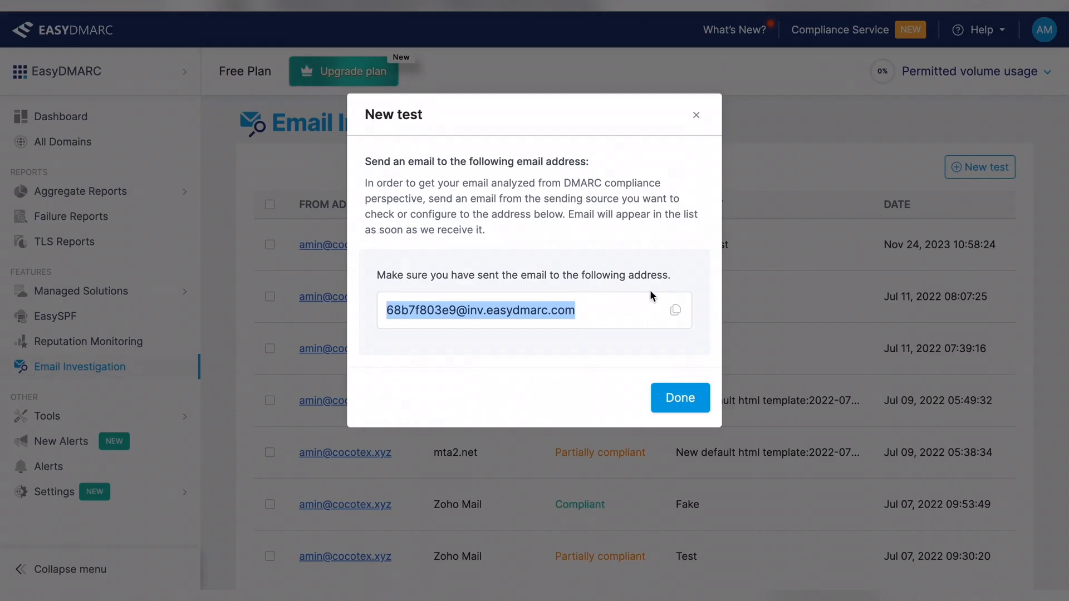
Step: Dismiss the New test dialog with Done
left_click(685, 399)
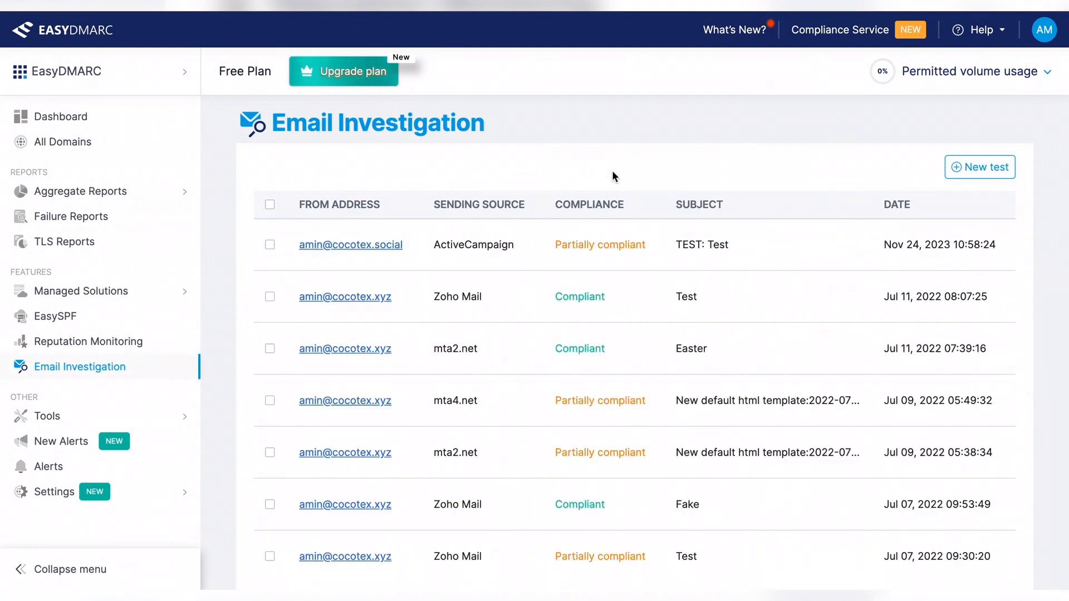
Step: Open the ActiveCampaign test results and compare Return-Path acems1.com with From domain cocotex.social
left_click(482, 241)
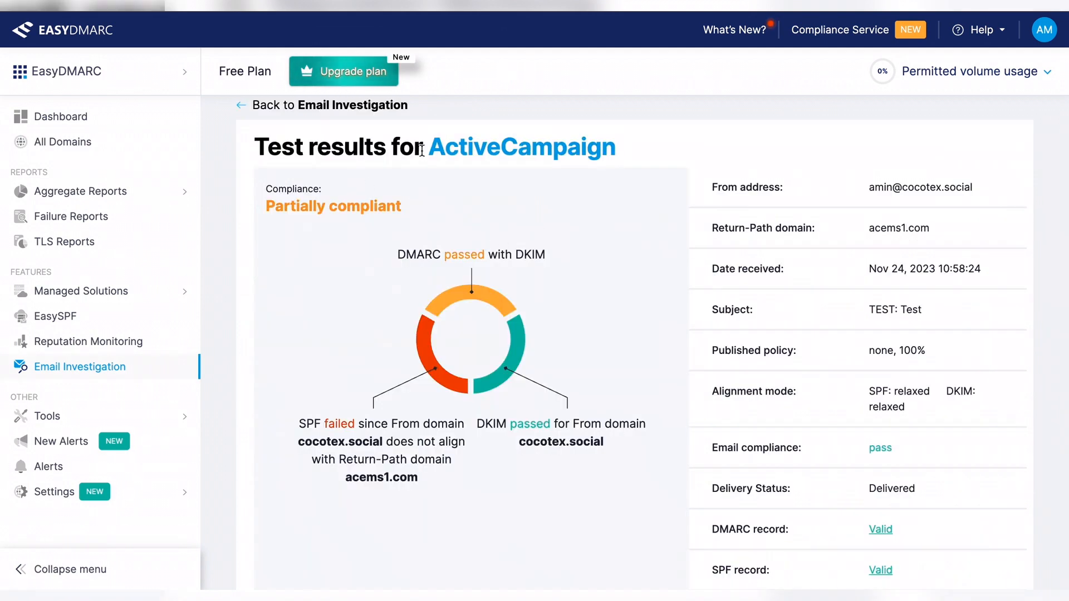
scroll(599, 173, "down", 3)
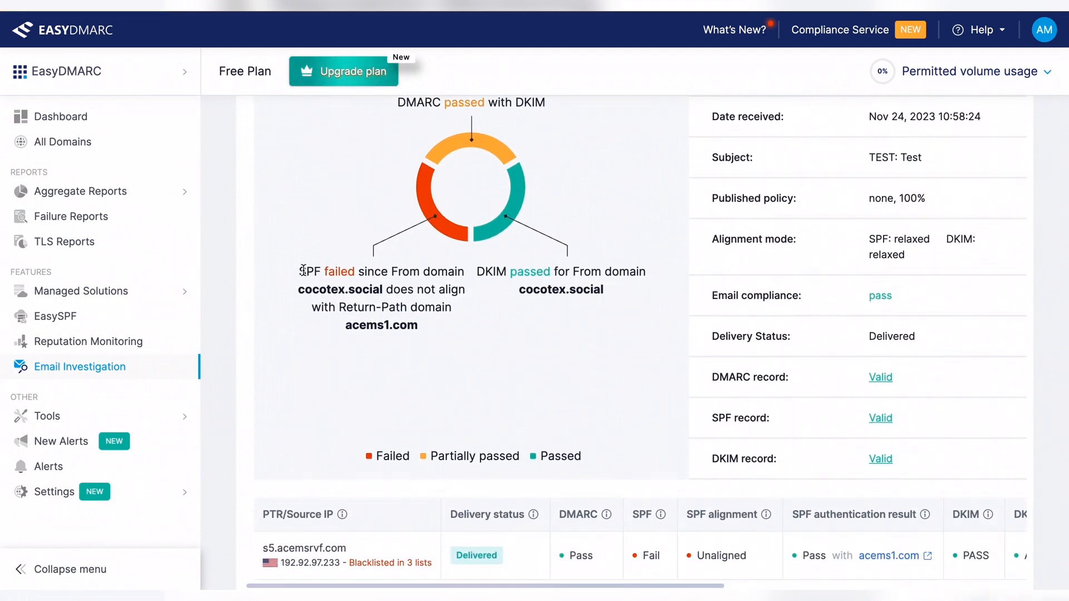
left_click_drag(351, 326, 436, 325)
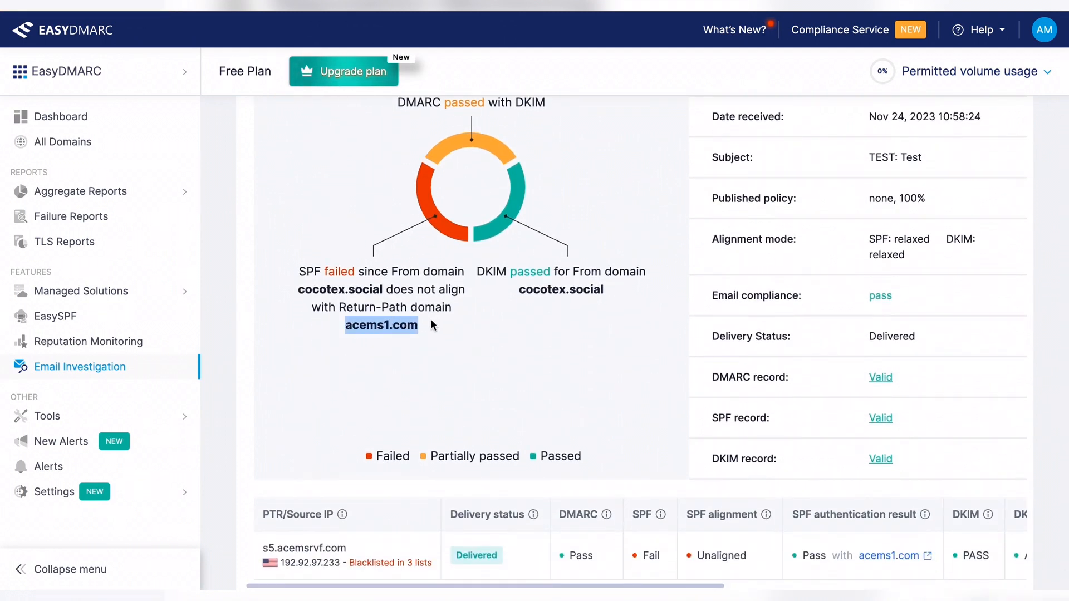
left_click(319, 290)
double_click(318, 290)
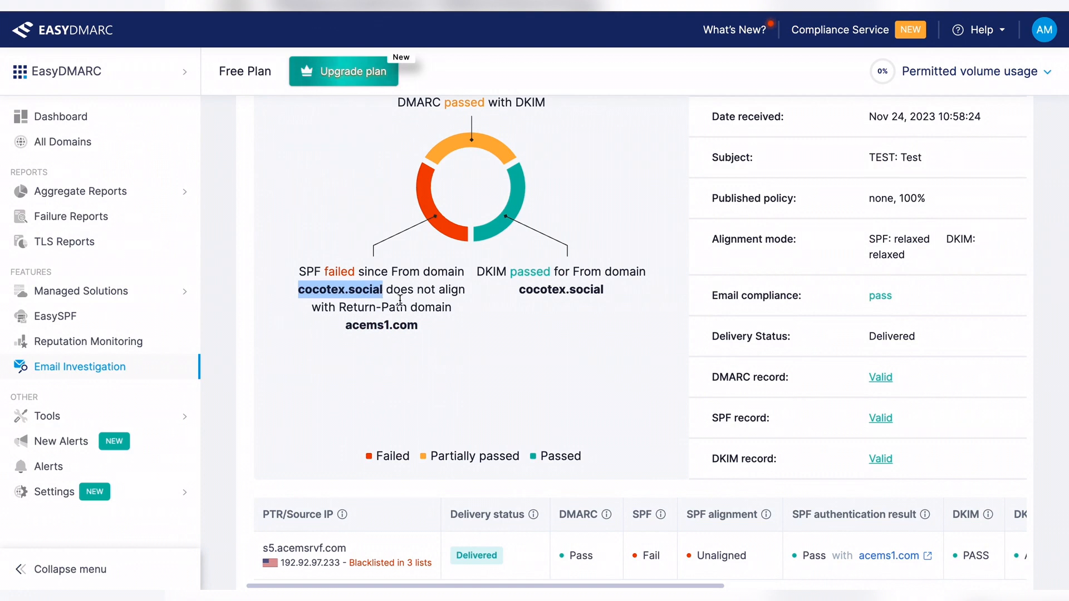
left_click(526, 333)
Step: Review the authentication table showing DKIM passed and aligned for cocotex.social
scroll(526, 296, "up", 3)
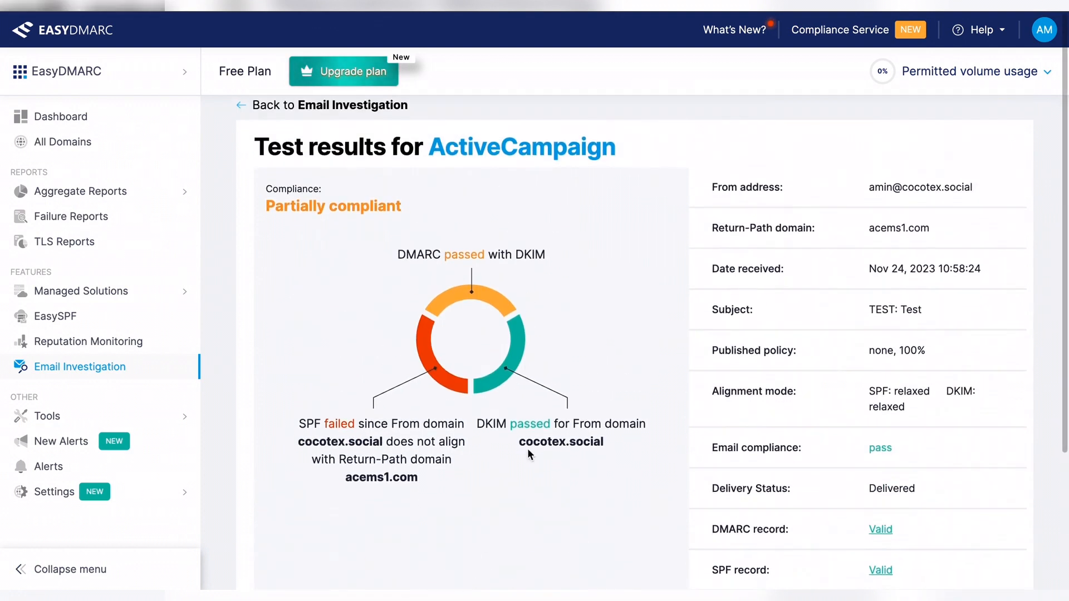
left_click_drag(519, 446, 637, 440)
left_click(637, 439)
scroll(636, 440, "down", 3)
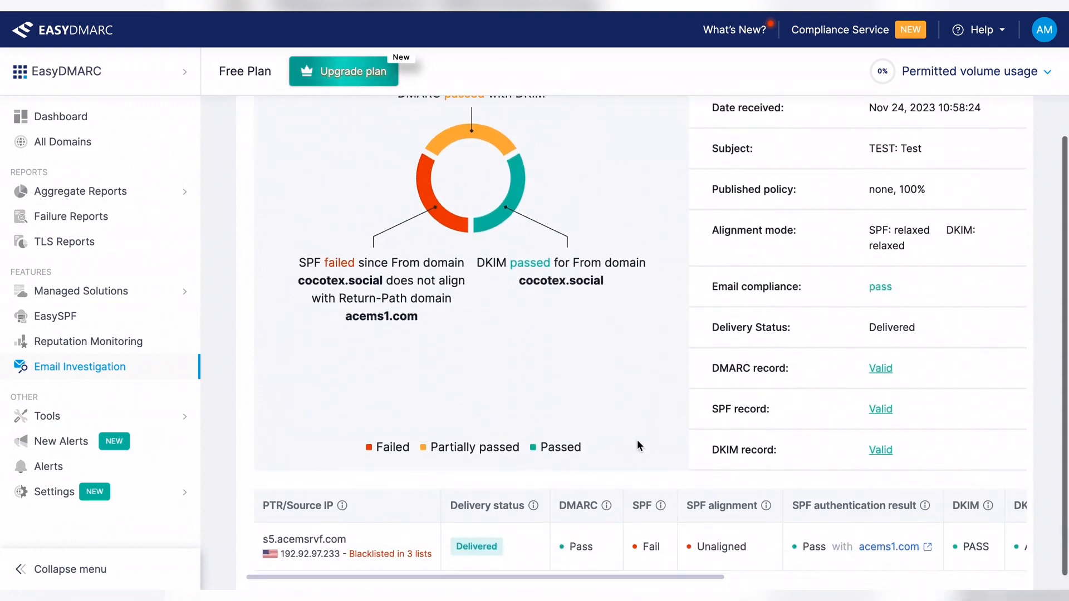
scroll(794, 544, "right", 2)
scroll(793, 543, "right", 5)
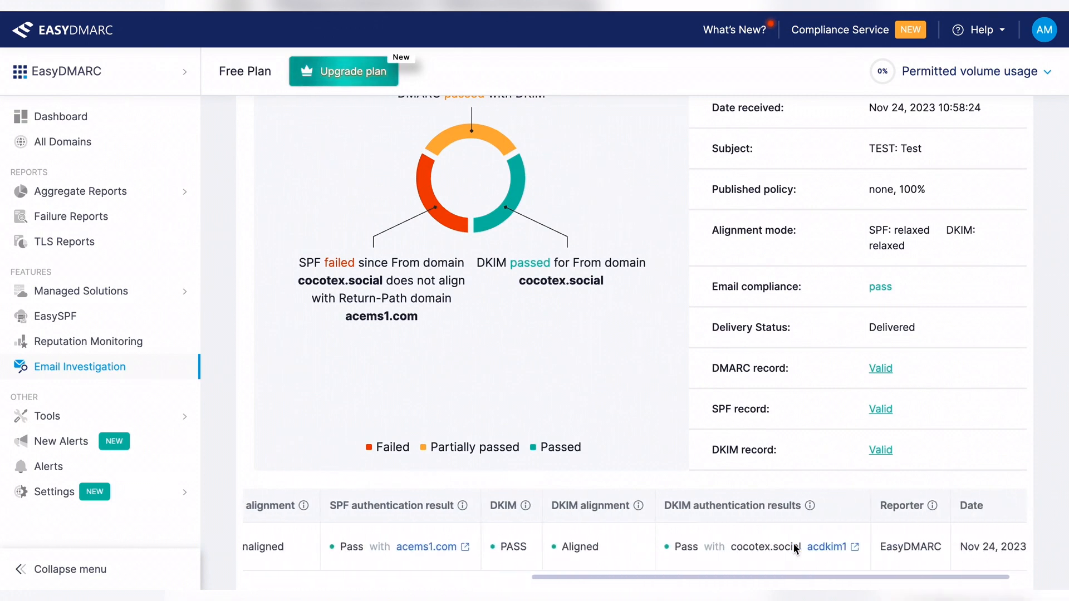
scroll(793, 543, "left", 7)
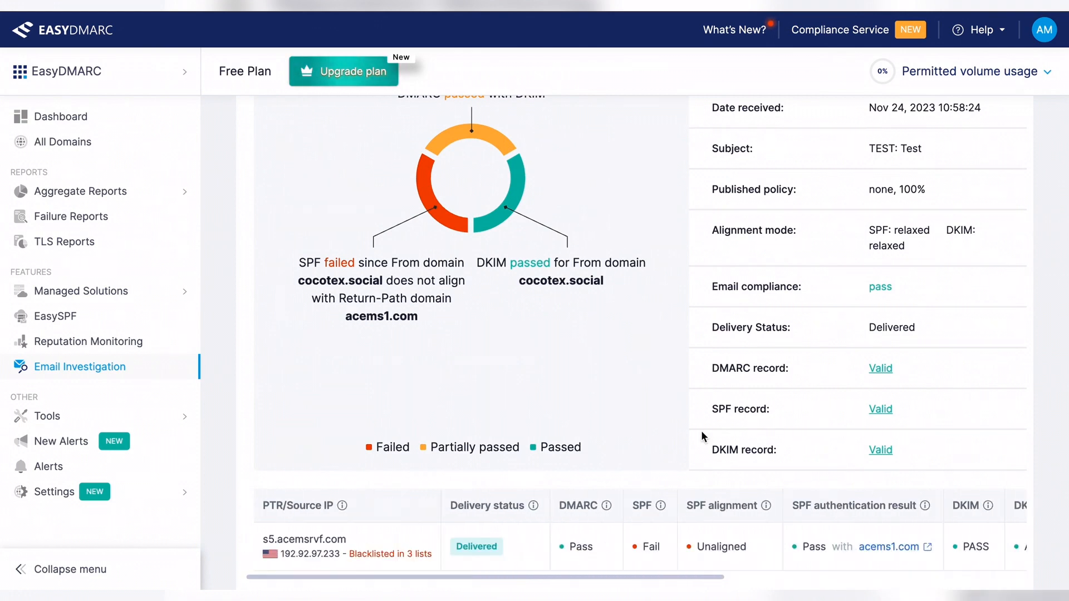
key("super+shift+5")
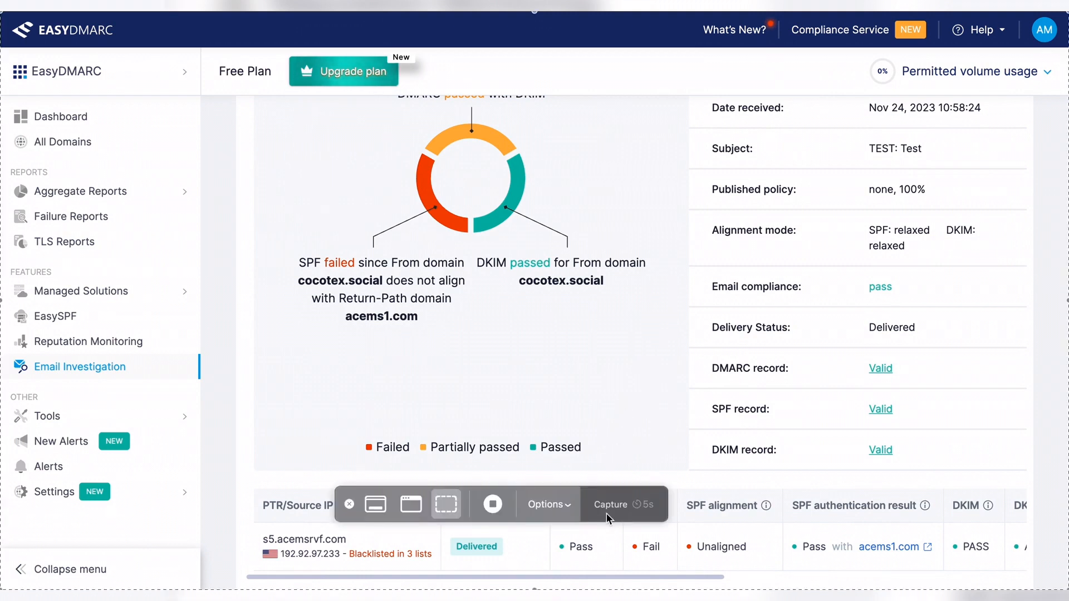